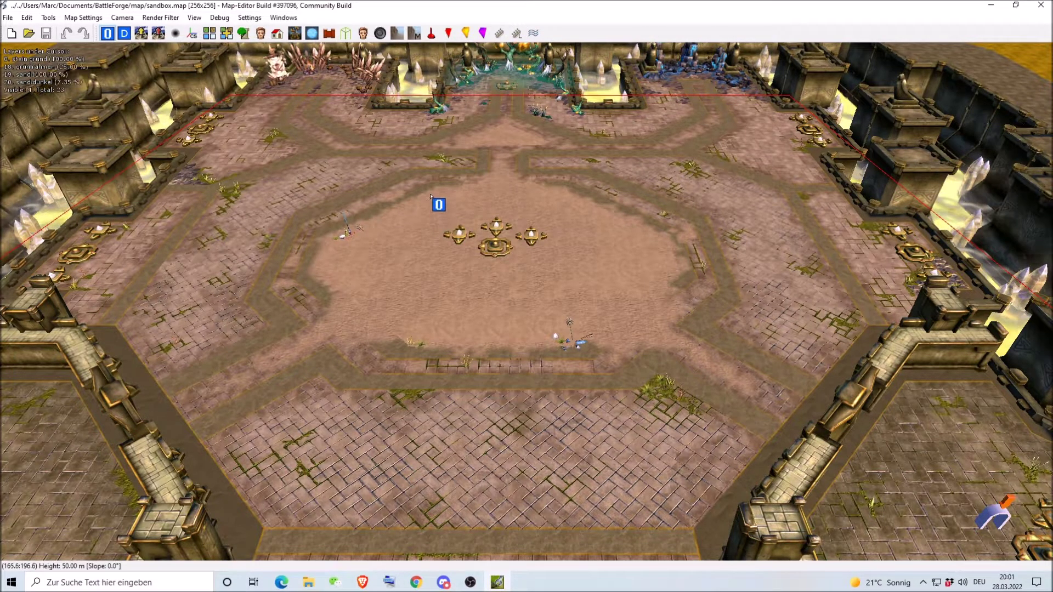
left_click_drag(431, 195, 573, 294)
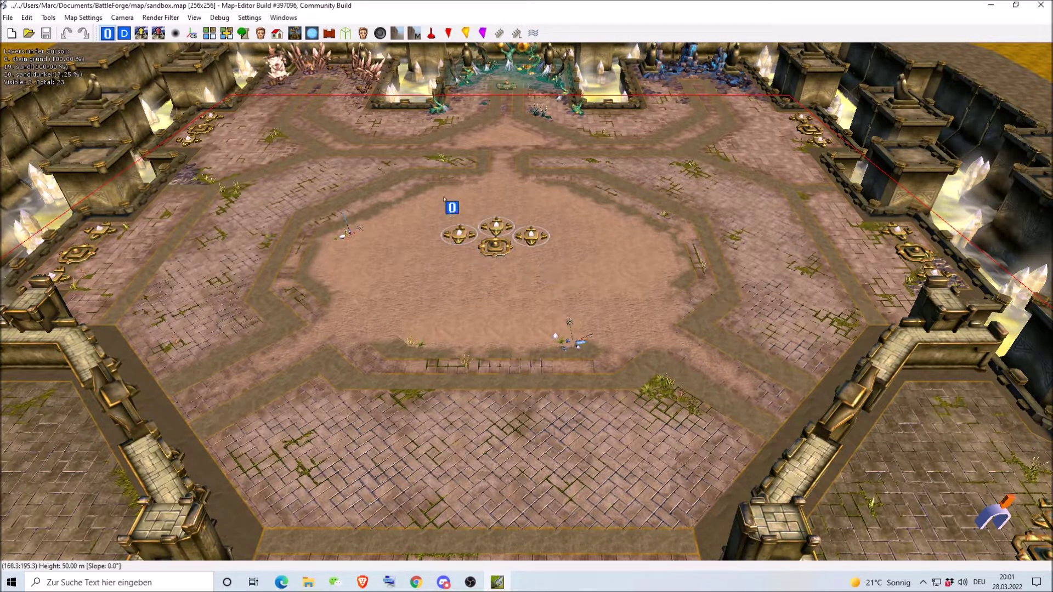
left_click_drag(442, 197, 558, 270)
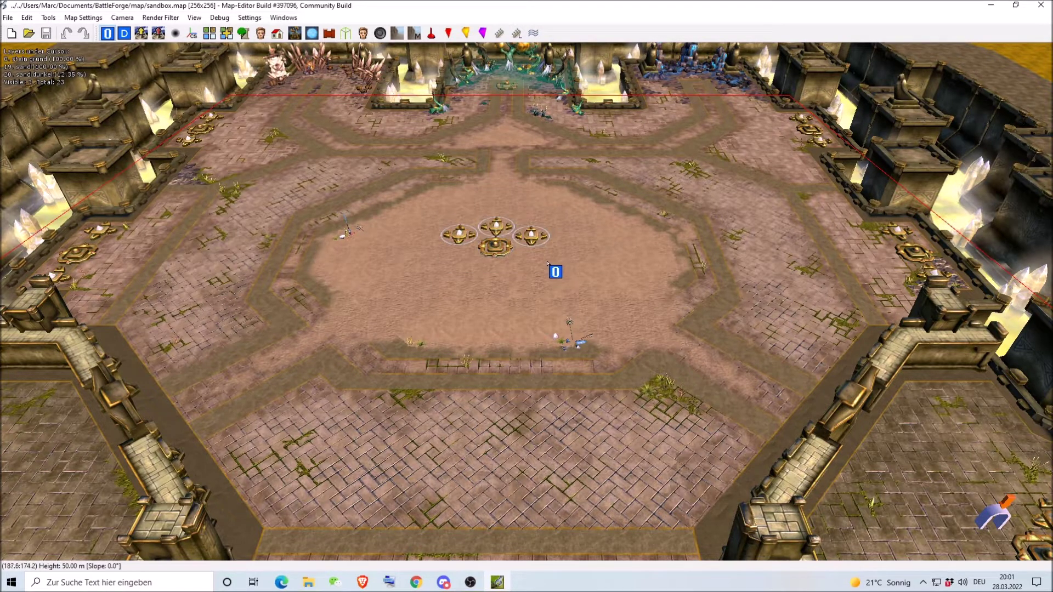
left_click_drag(559, 265, 425, 209)
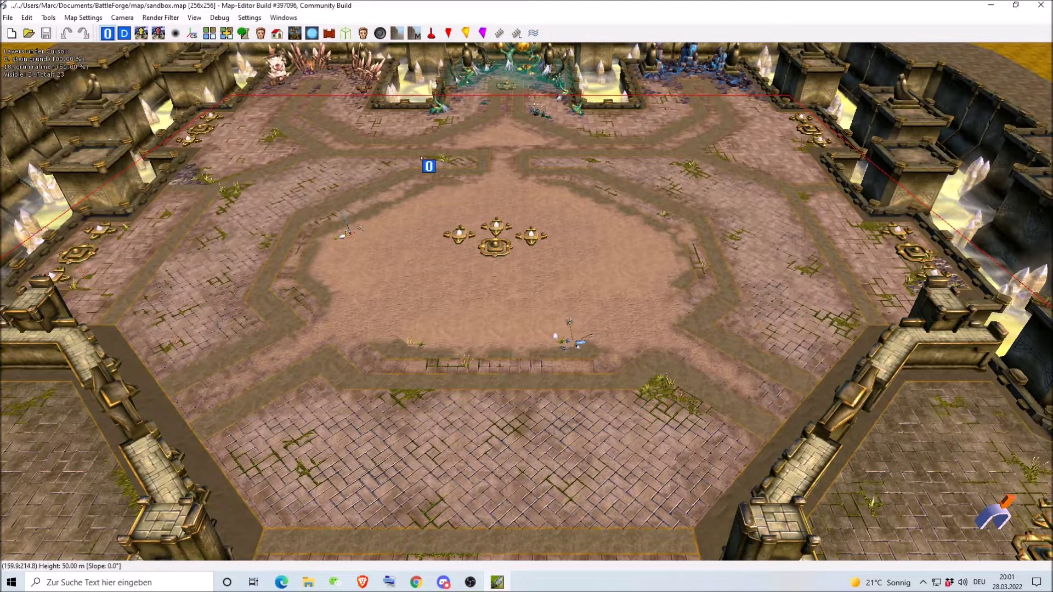
left_click(613, 270)
scroll(559, 302, "down", 3)
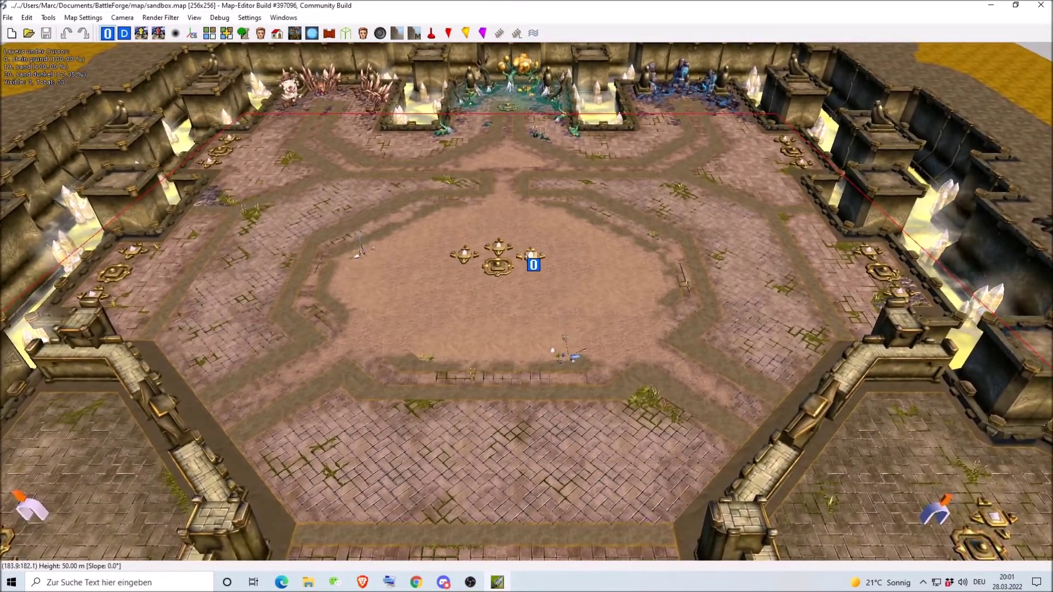
left_click_drag(432, 224, 567, 287)
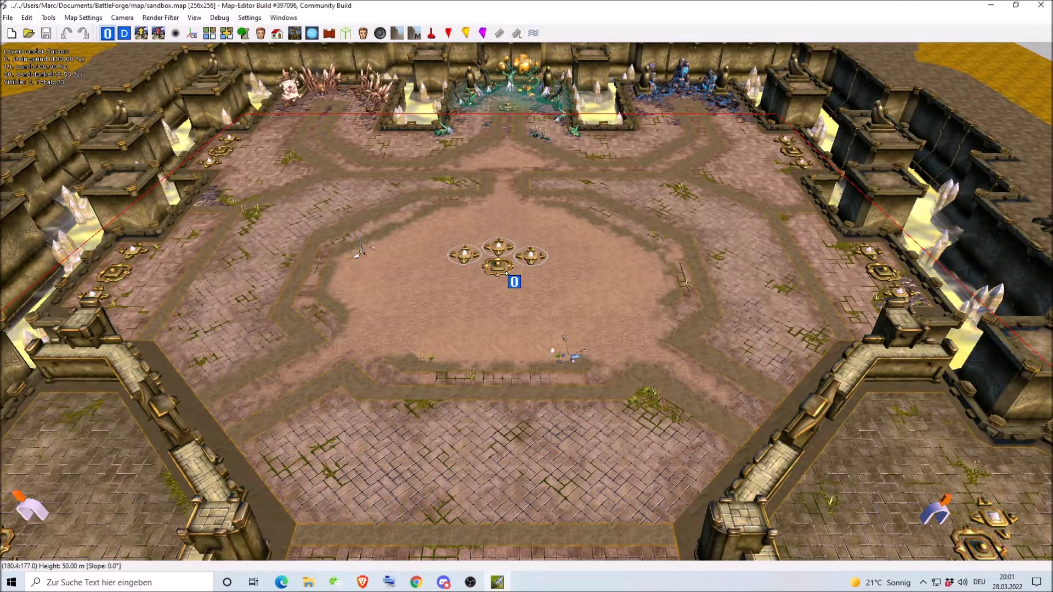
left_click(9, 18)
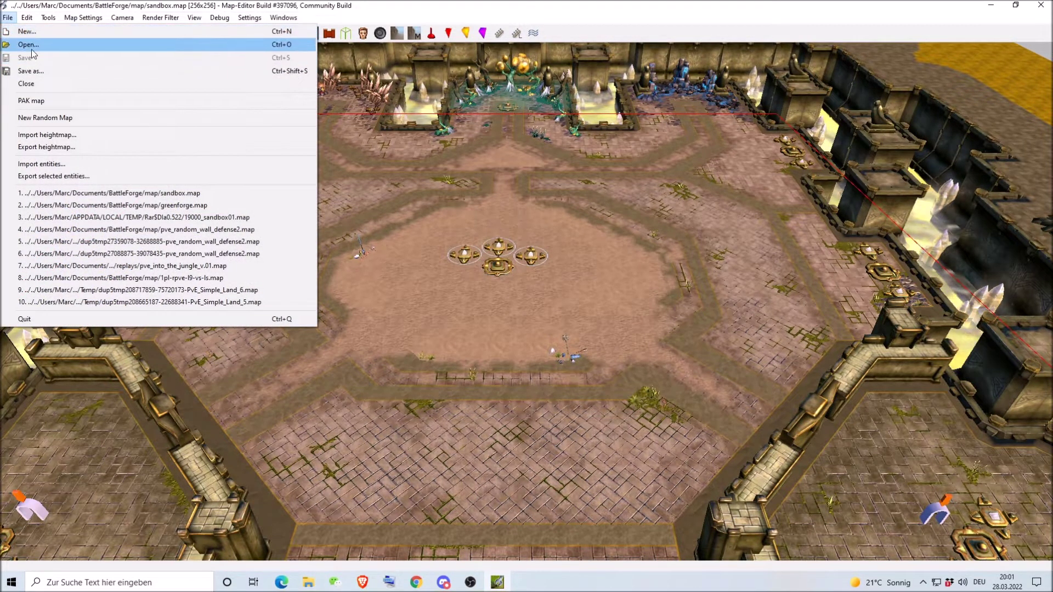
left_click(455, 308)
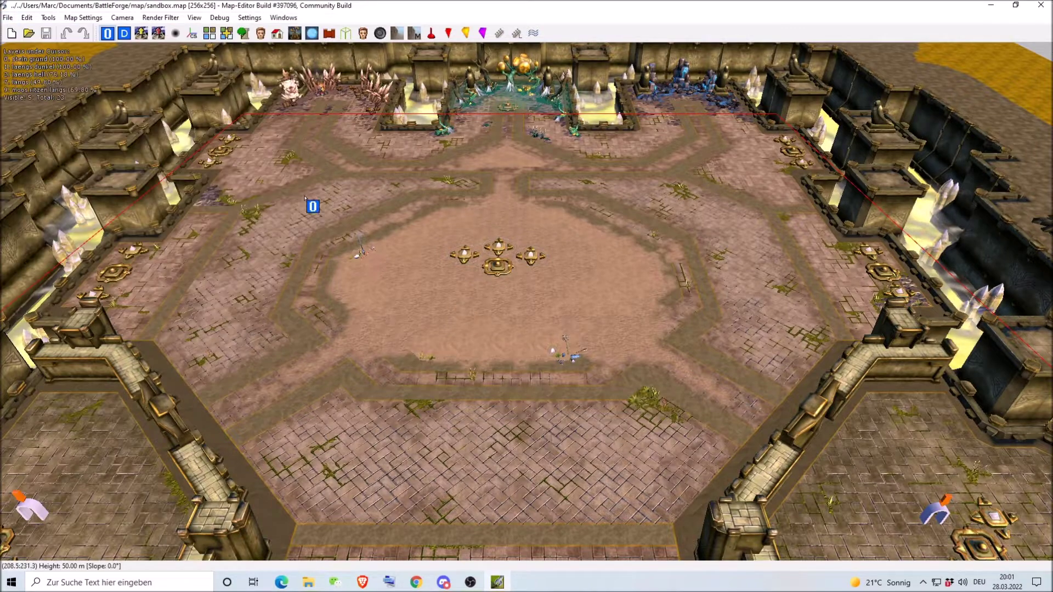
Select the four golden structures in the middle of the central sand area and delete them.
scroll(497, 358, "up", 5)
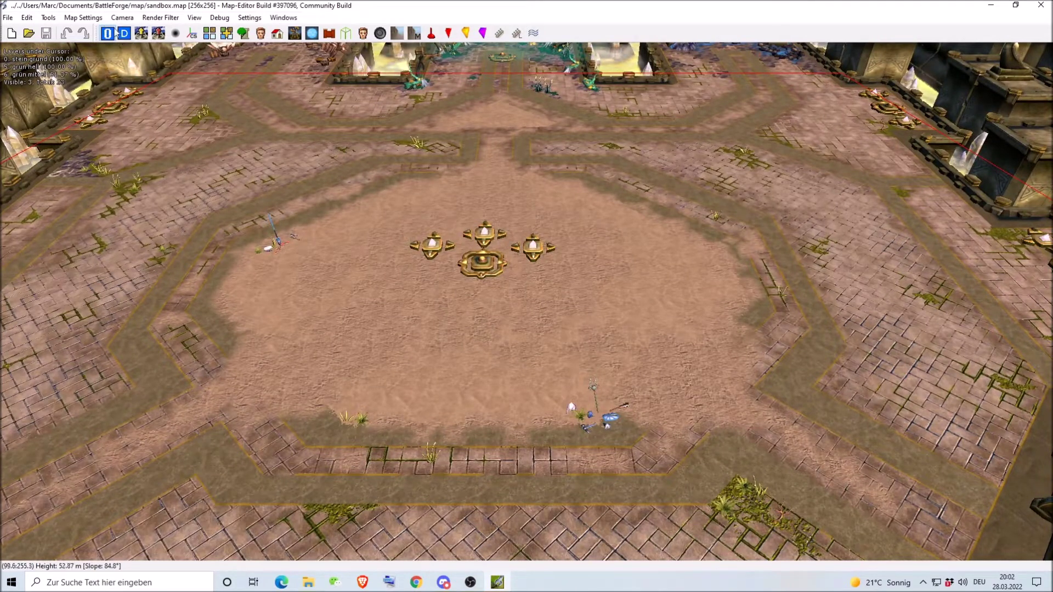
left_click_drag(182, 128, 303, 230)
left_click_drag(229, 201, 329, 263)
left_click_drag(359, 217, 563, 340)
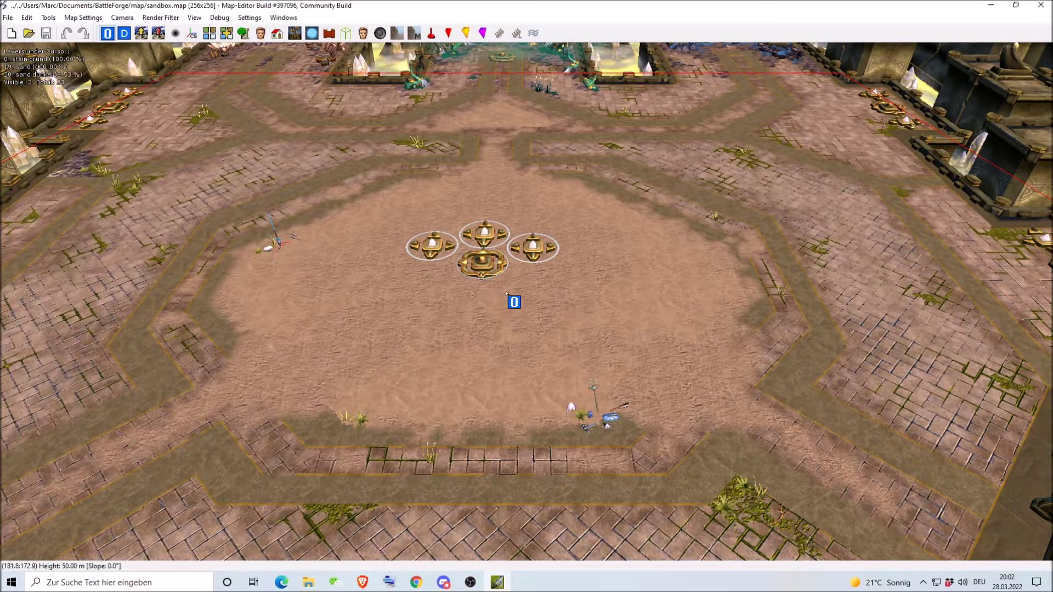
key("Delete")
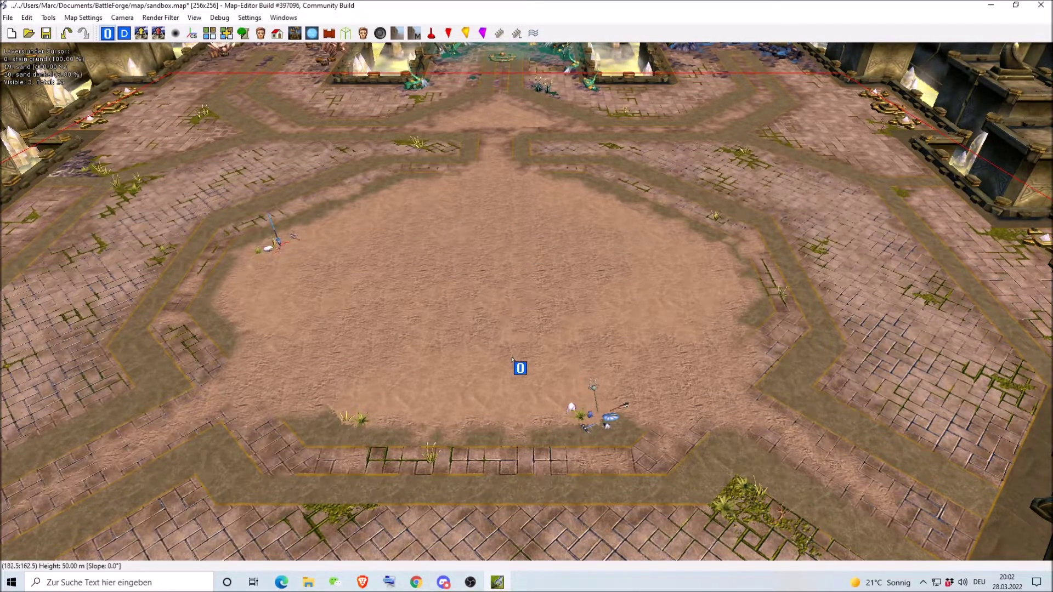
Move the small decoration group from the sand area's outer edge toward its middle and delete it.
left_click(276, 226)
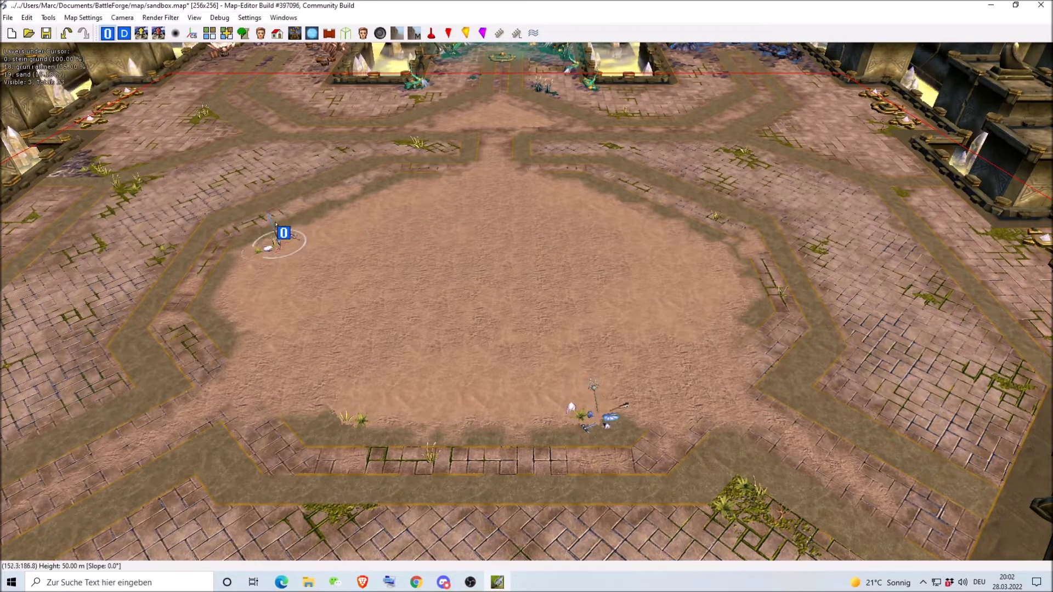
left_click_drag(276, 225, 459, 271)
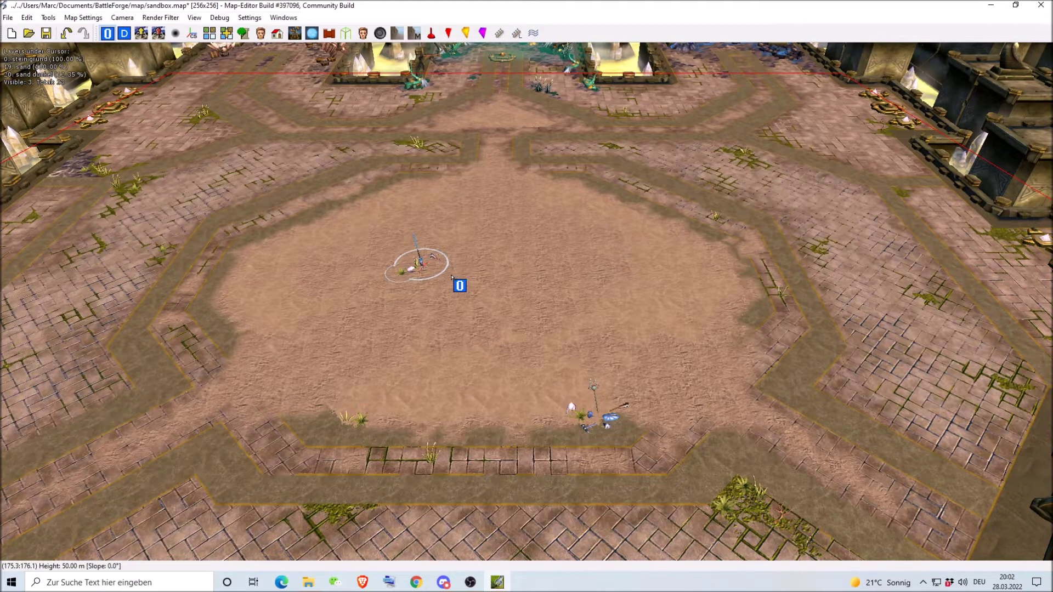
key("Delete")
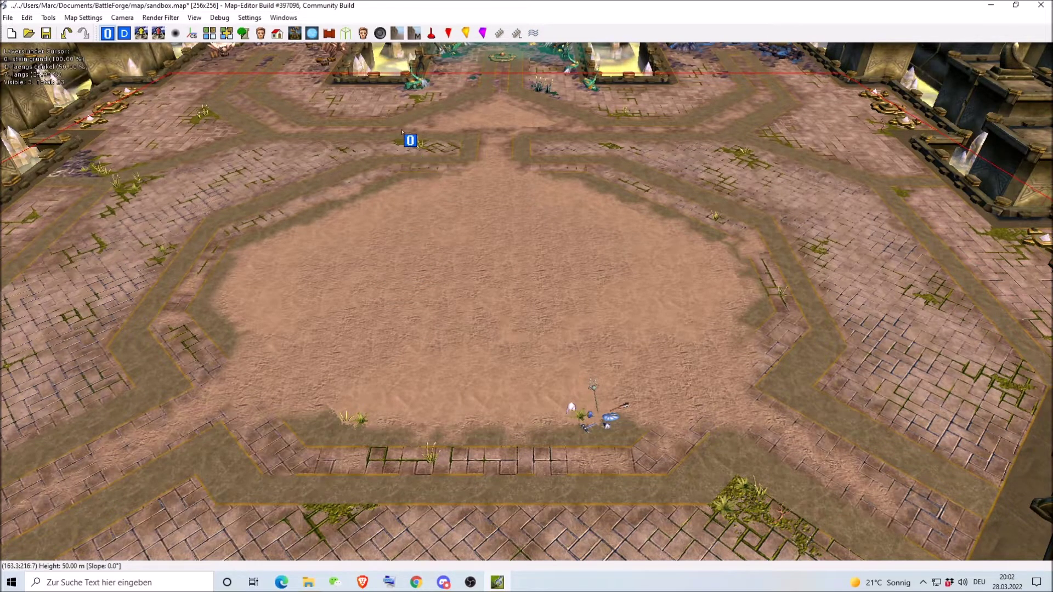
Delete the remaining plants and decorations along the near edge of the central sand area.
left_click_drag(361, 371, 513, 458)
key("Delete")
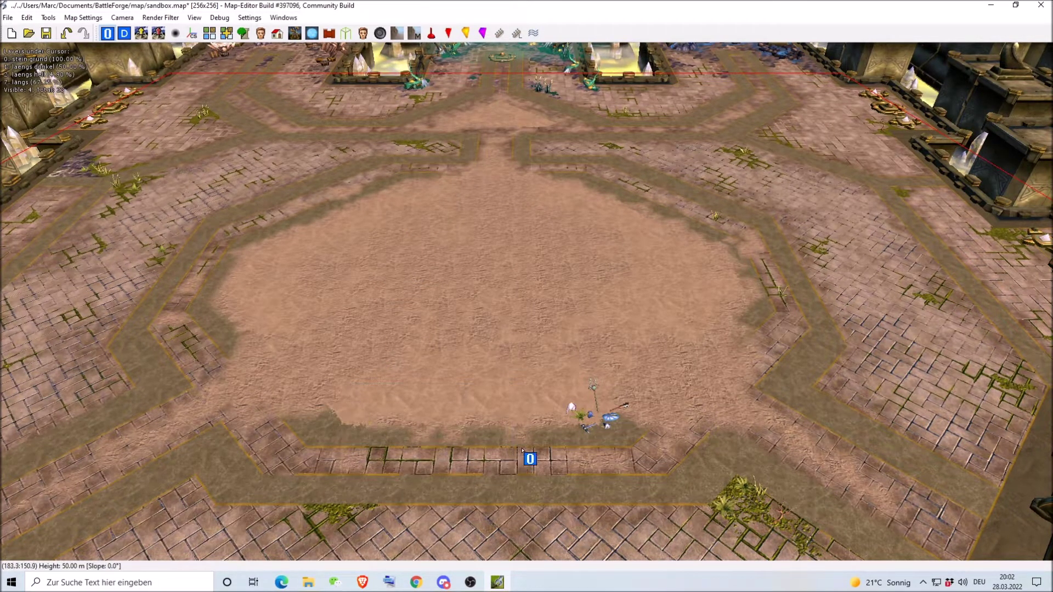
left_click_drag(534, 356, 639, 414)
key("Delete")
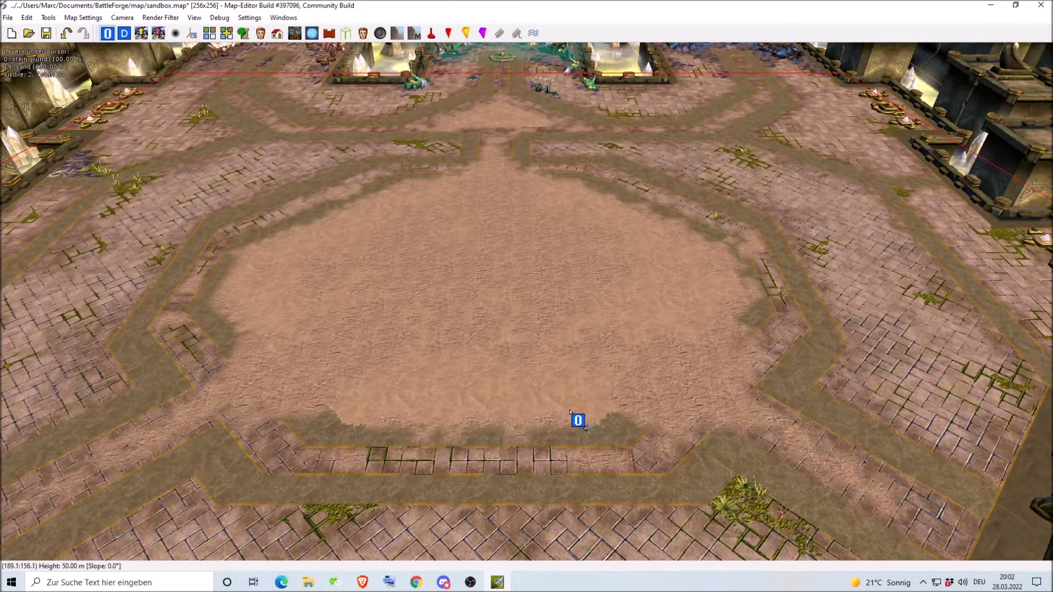
left_click_drag(568, 413, 606, 454)
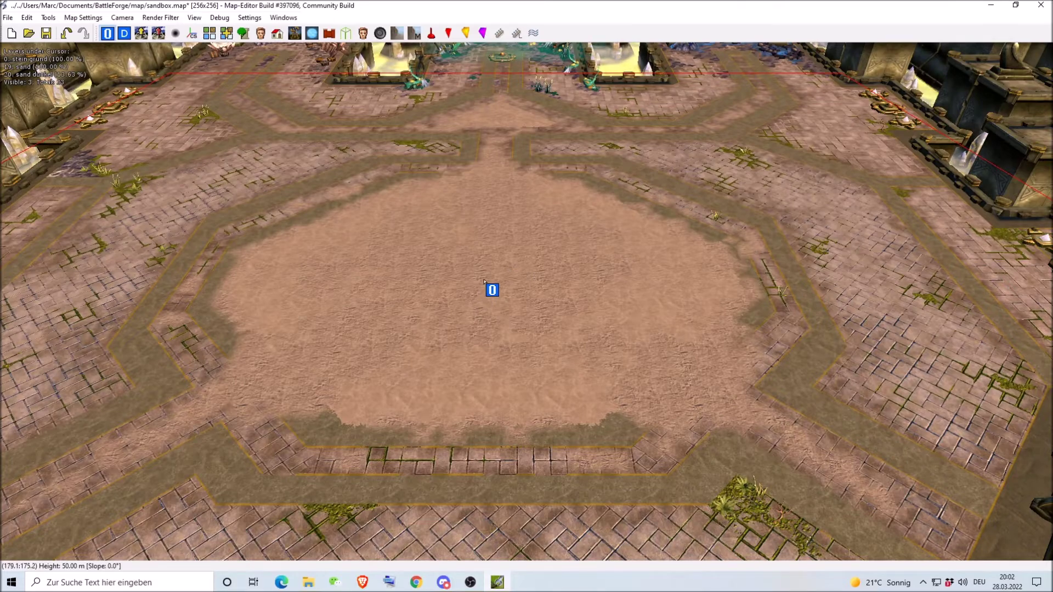
Examine the cleared sand area and the paved arena around it.
scroll(483, 280, "down", 5)
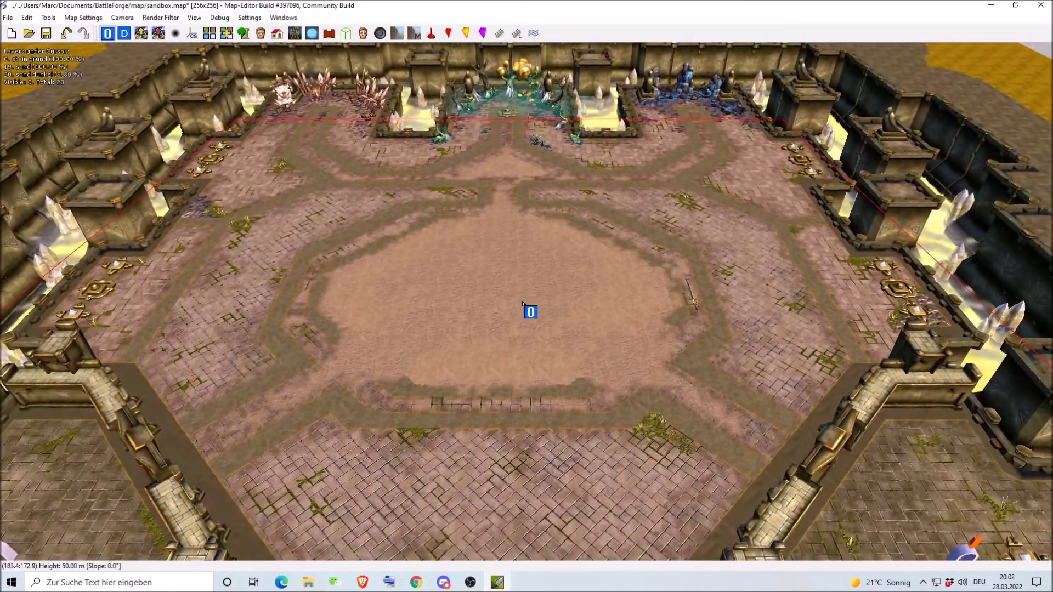
key("Left")
key("Right")
key("Up")
key("Down")
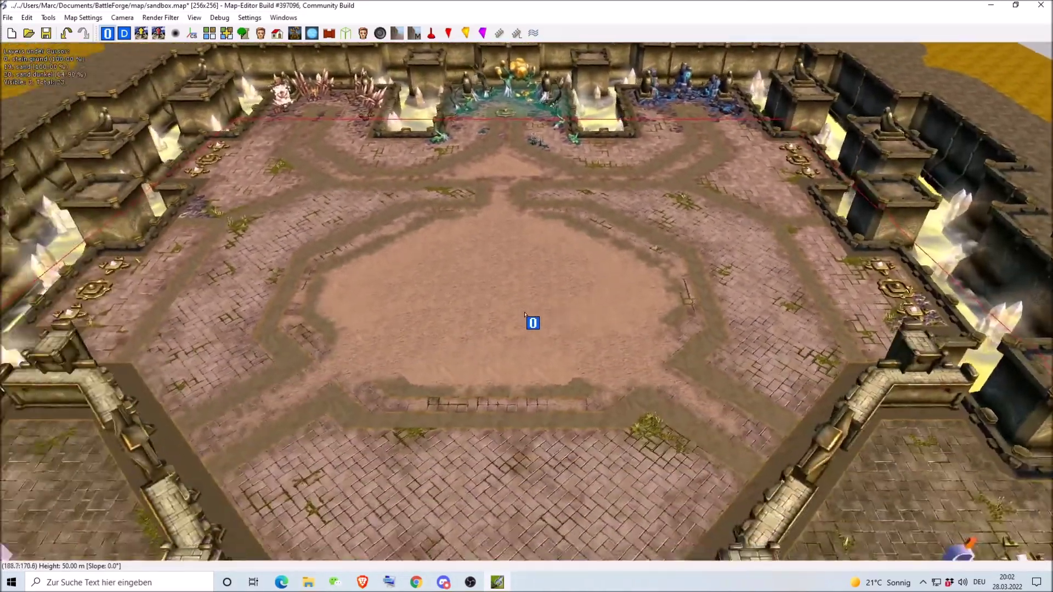
scroll(524, 314, "up", 3)
key("Up")
key("Down")
scroll(521, 329, "up", 1)
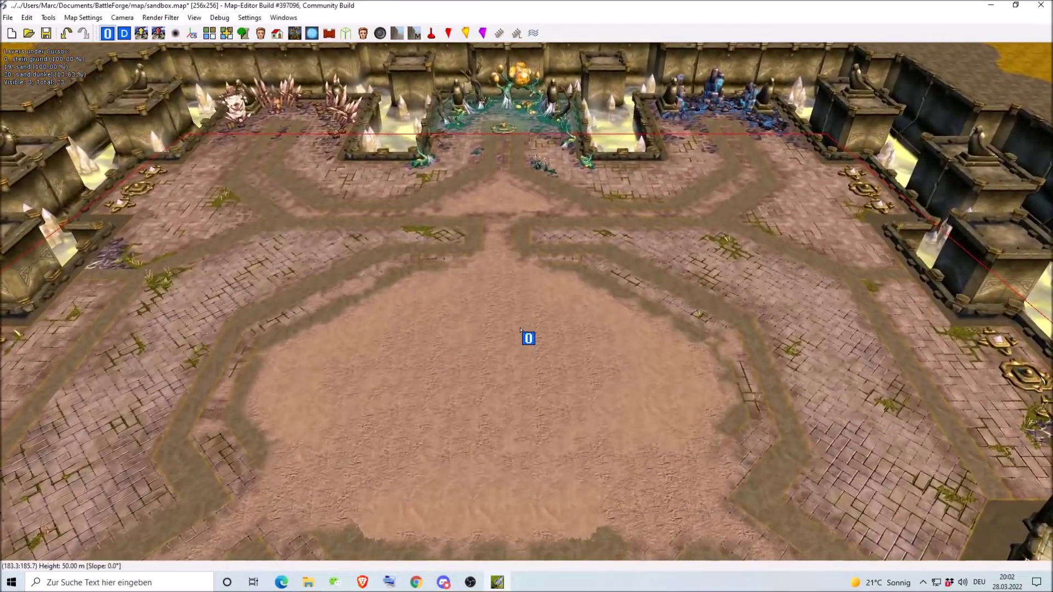
scroll(521, 329, "up", 3)
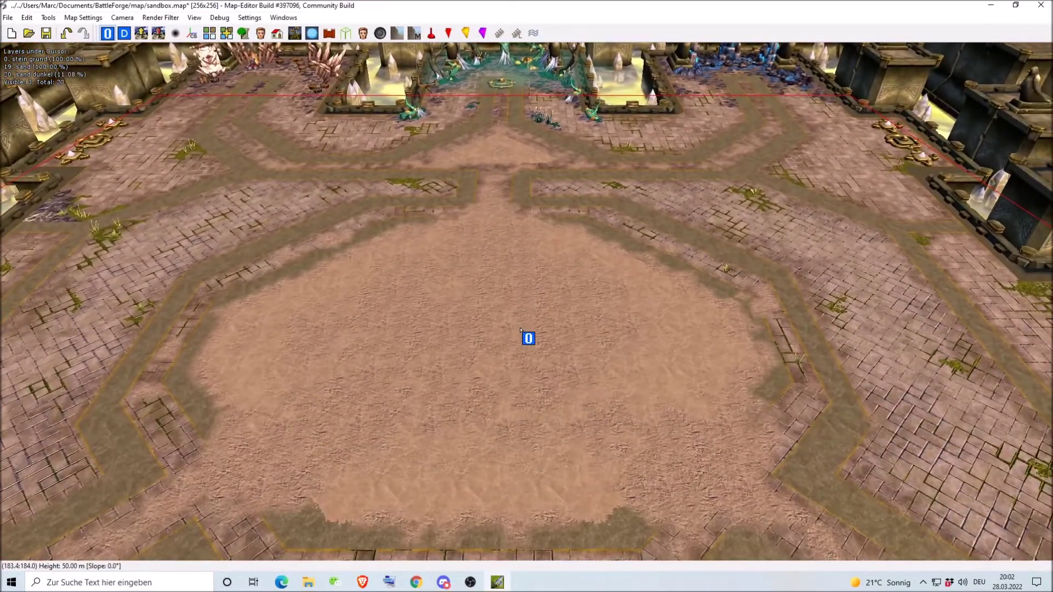
mouse_move(520, 329)
middle_mouse_down()
mouse_move(531, 336)
mouse_move(534, 327)
middle_mouse_up()
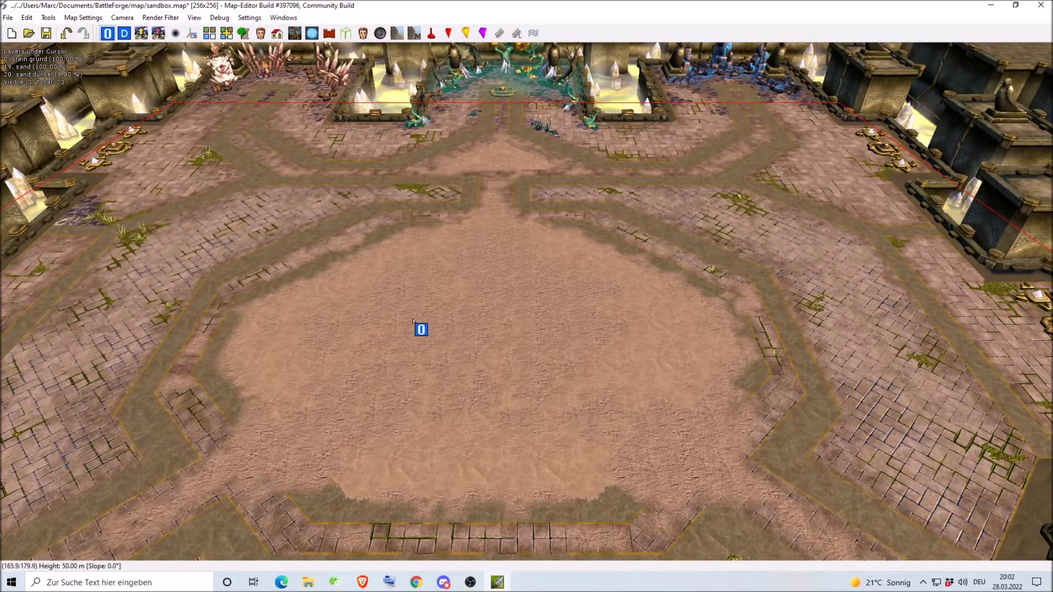
Open the Texture Tool and make sand dunkel the active layer for texturing the terrain.
left_click(283, 18)
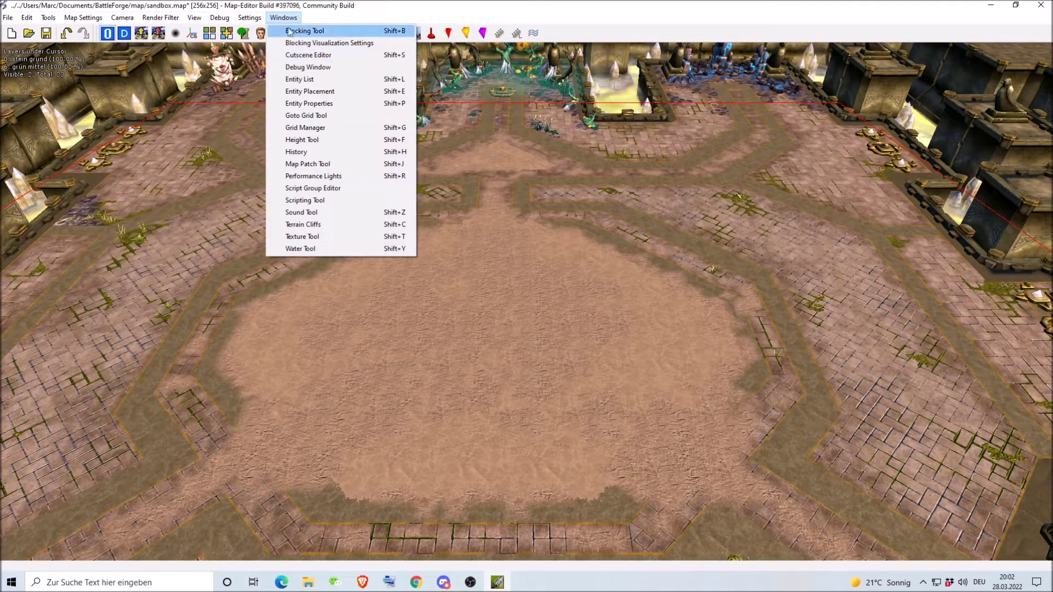
left_click(319, 236)
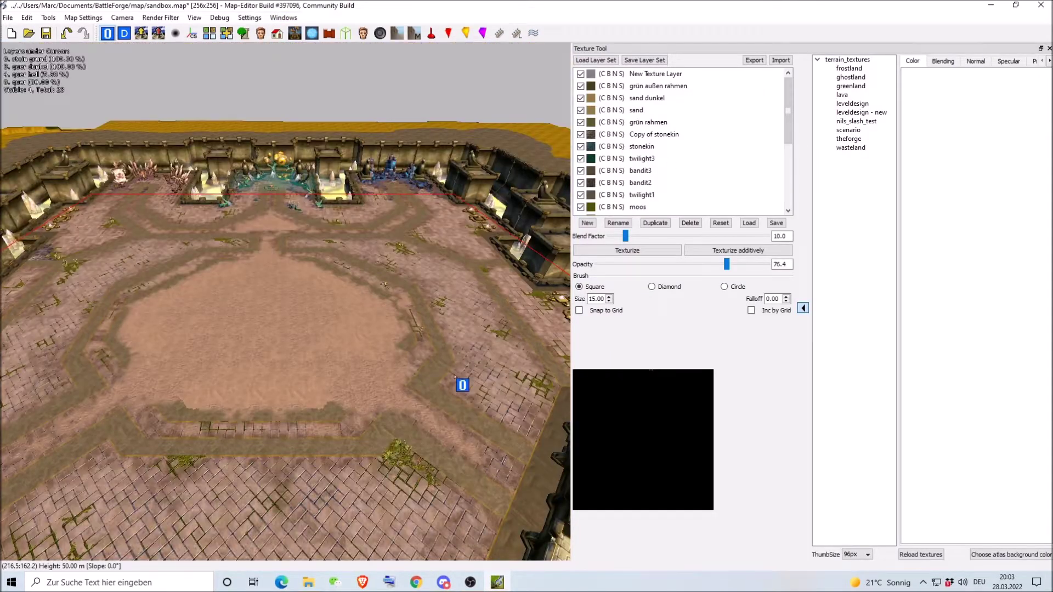
middle_click_drag(454, 375, 461, 403)
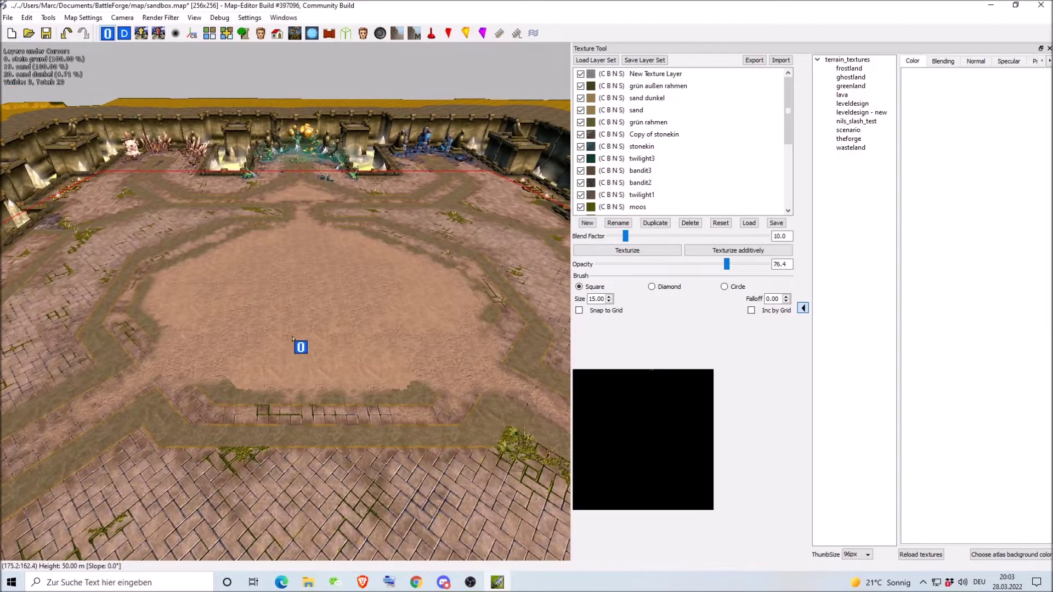
scroll(267, 336, "up", 3)
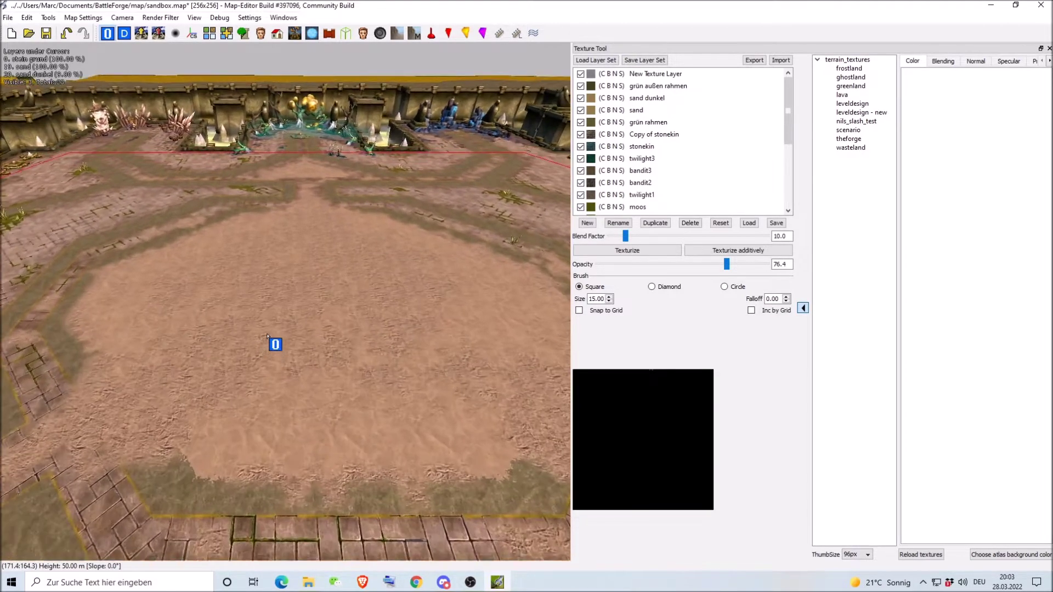
scroll(266, 336, "down", 6)
scroll(260, 336, "up", 2)
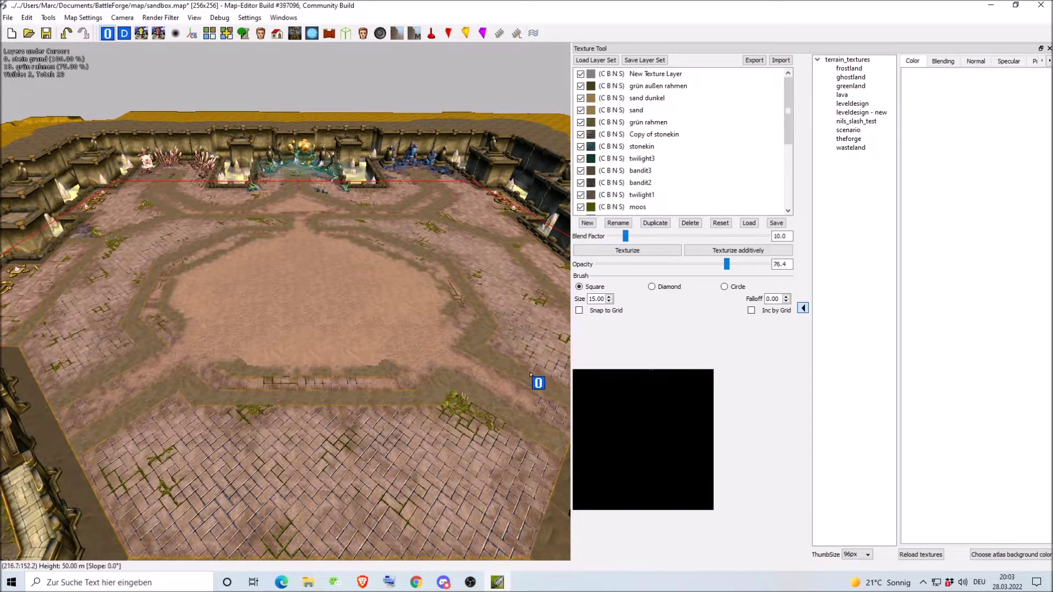
scroll(485, 400, "up", 3)
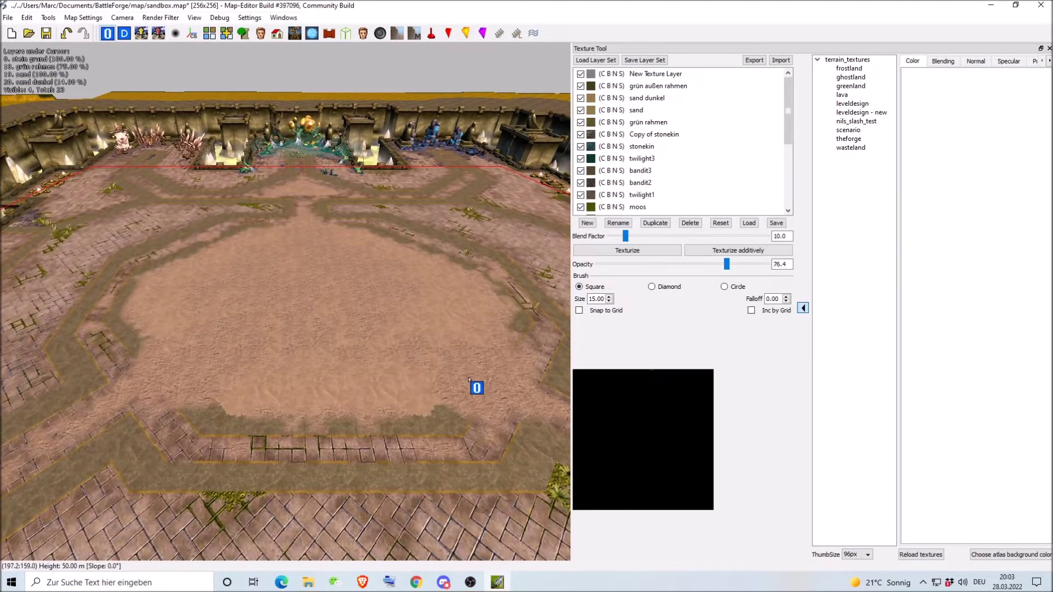
scroll(469, 378, "down", 5)
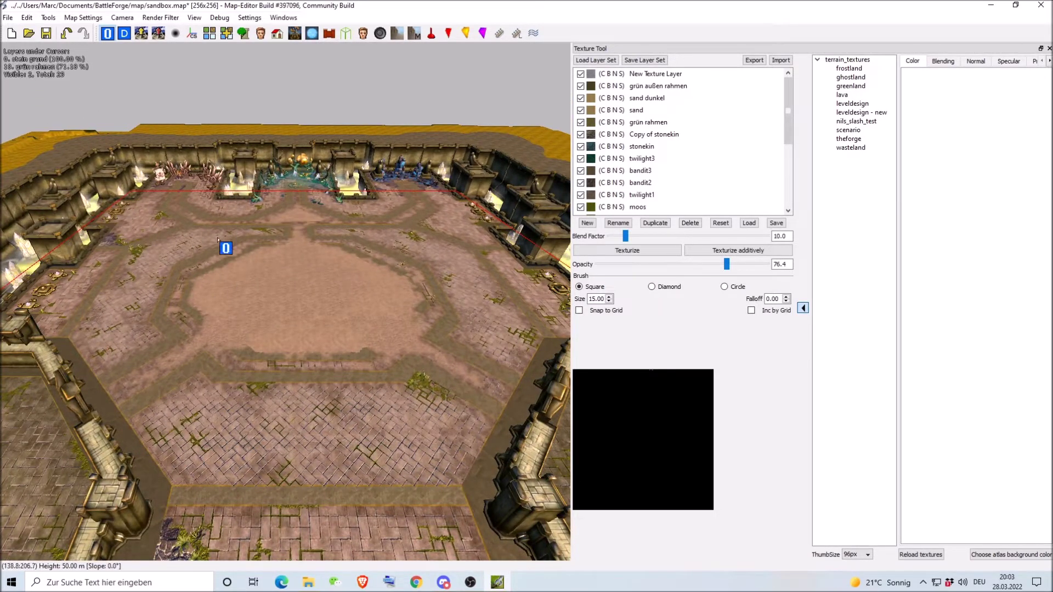
scroll(505, 416, "up", 3)
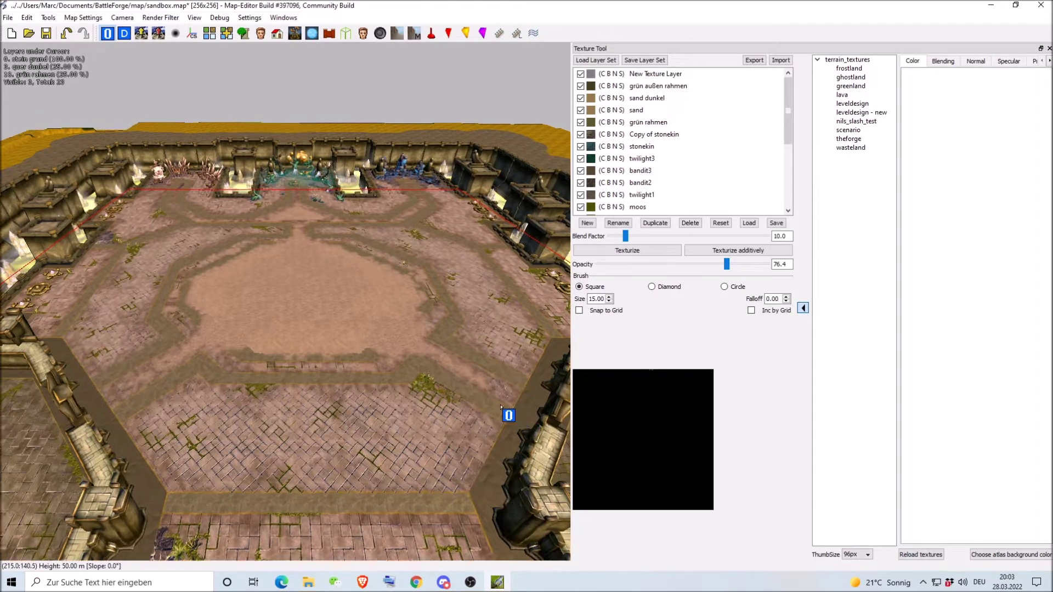
scroll(482, 427, "up", 2)
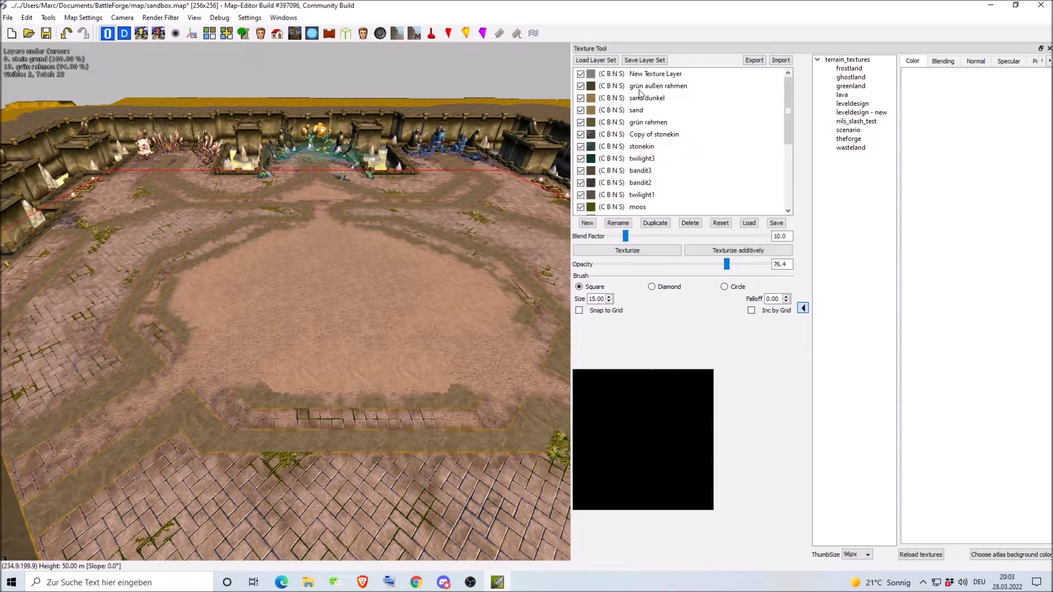
mouse_move(636, 100)
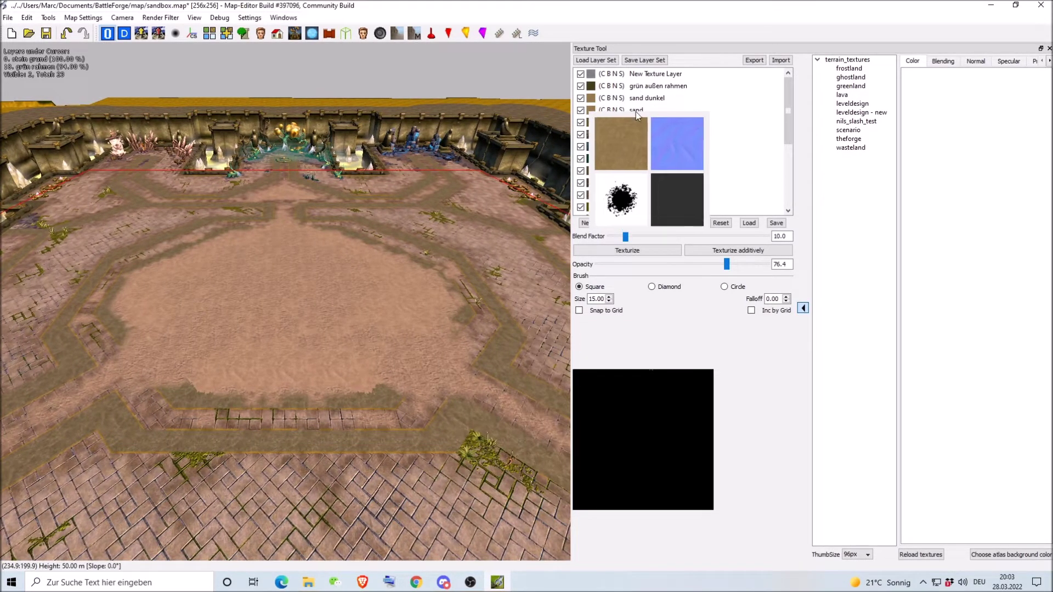
left_click(639, 99)
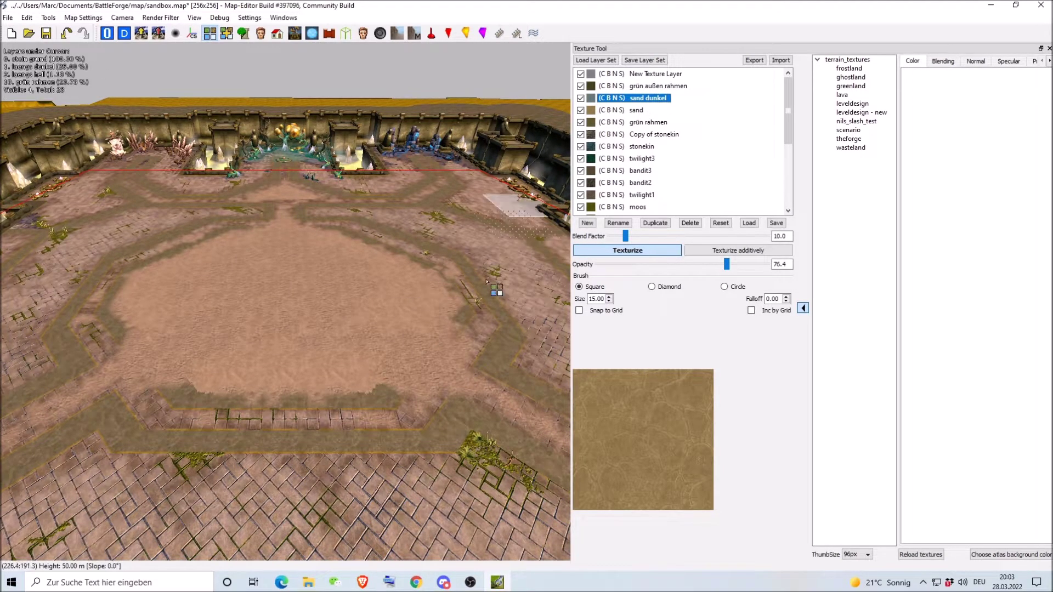
Collapse the terrain texture browser next to the layer settings in the Texture Tool.
scroll(422, 350, "up", 3)
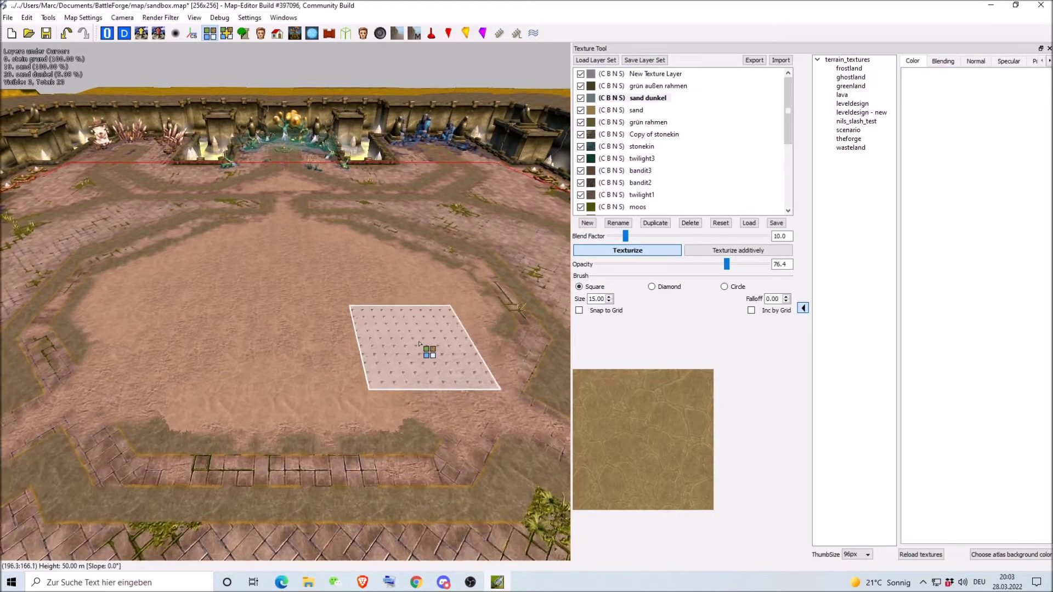
scroll(420, 344, "down", 2)
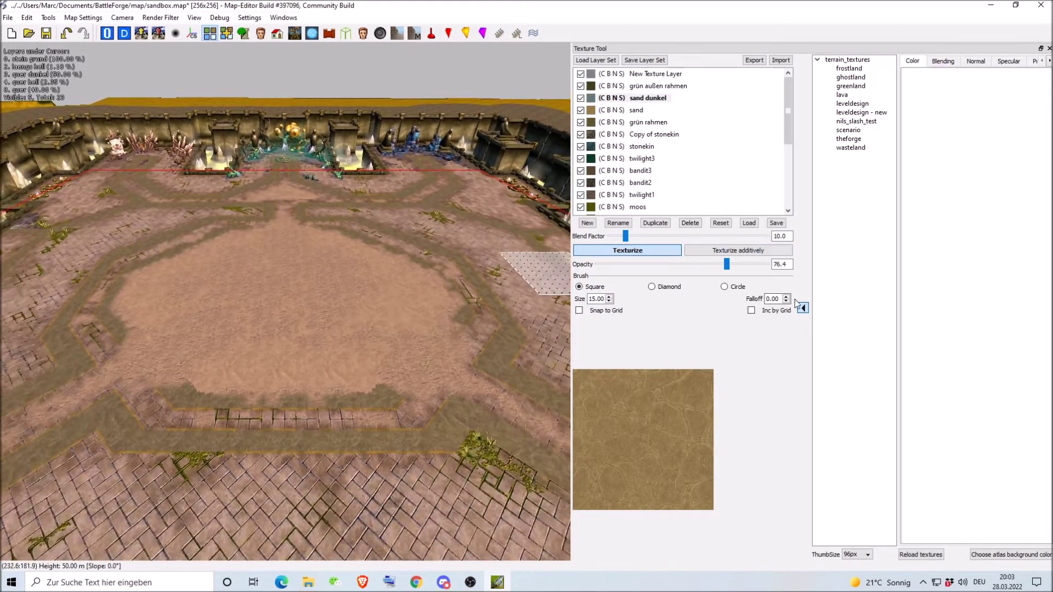
left_click(802, 311)
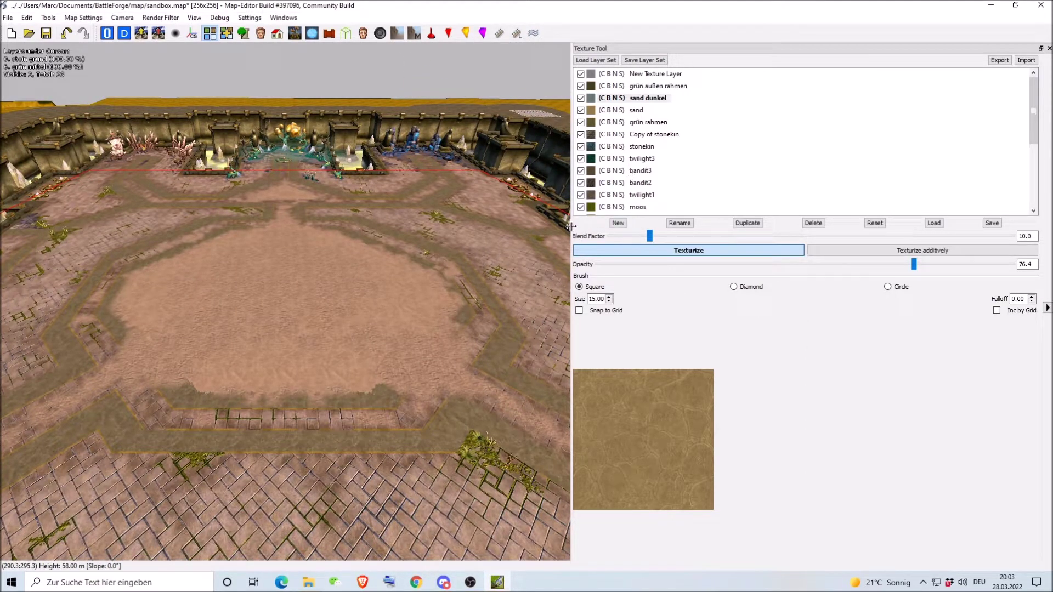
Expand the terrain texture browser, enlarge the texture area and list the greenland colour textures.
left_click_drag(570, 225, 898, 229)
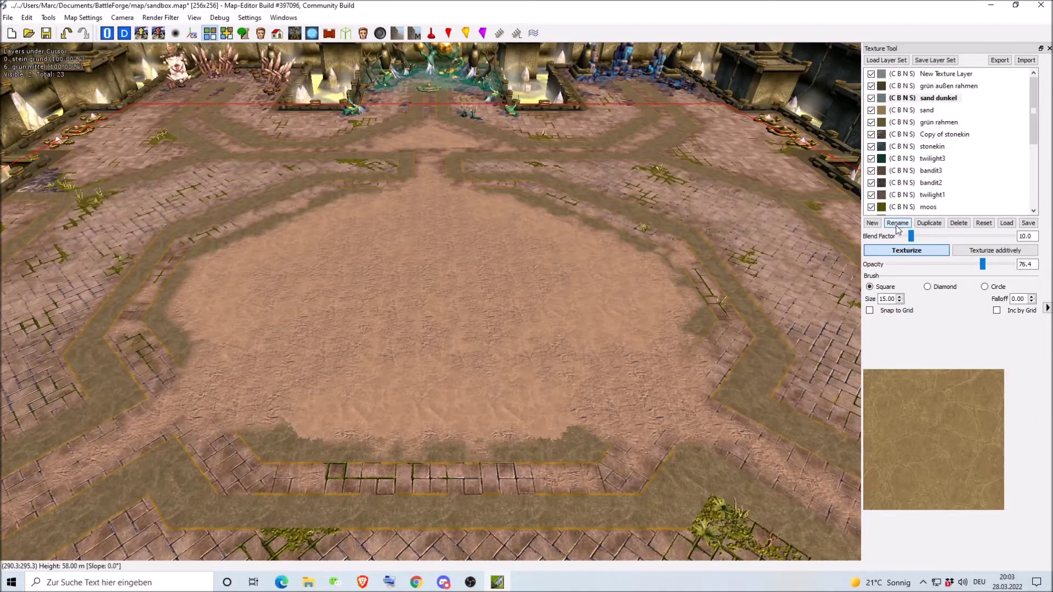
left_click(1047, 309)
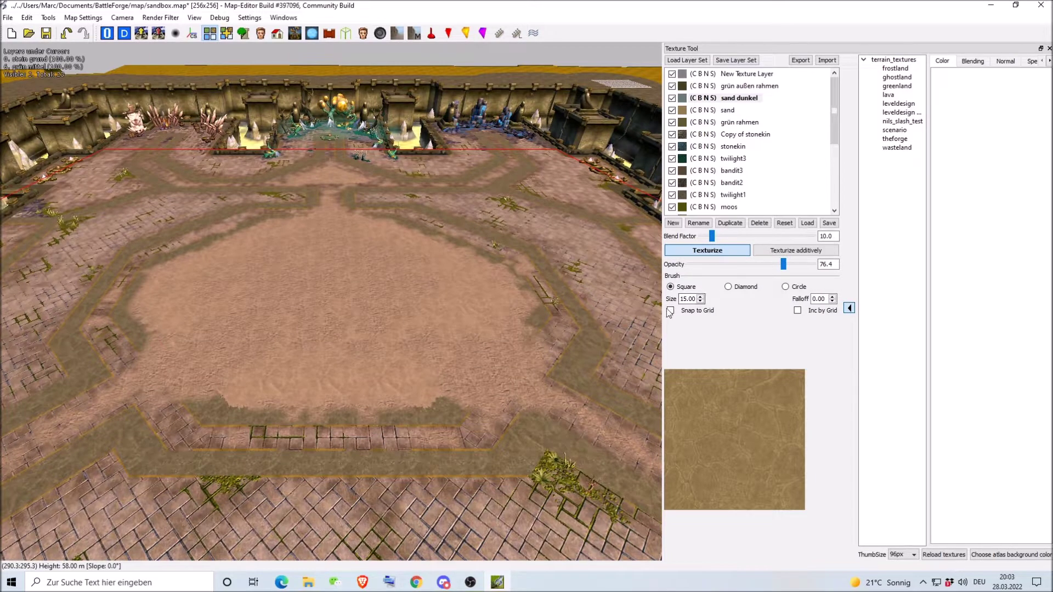
left_click_drag(663, 333, 587, 335)
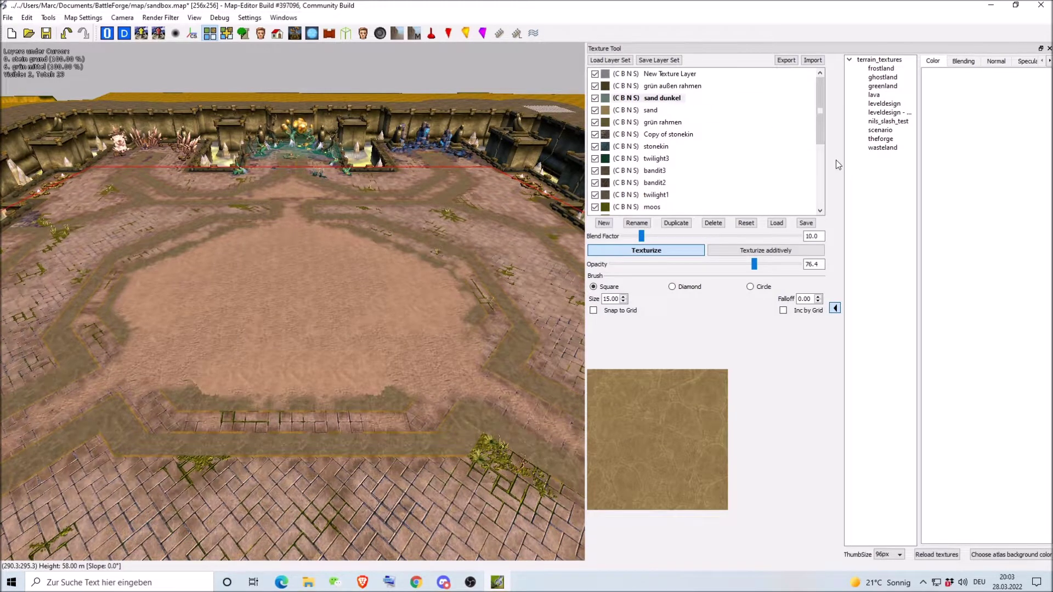
left_click_drag(836, 160, 771, 160)
left_click(821, 86)
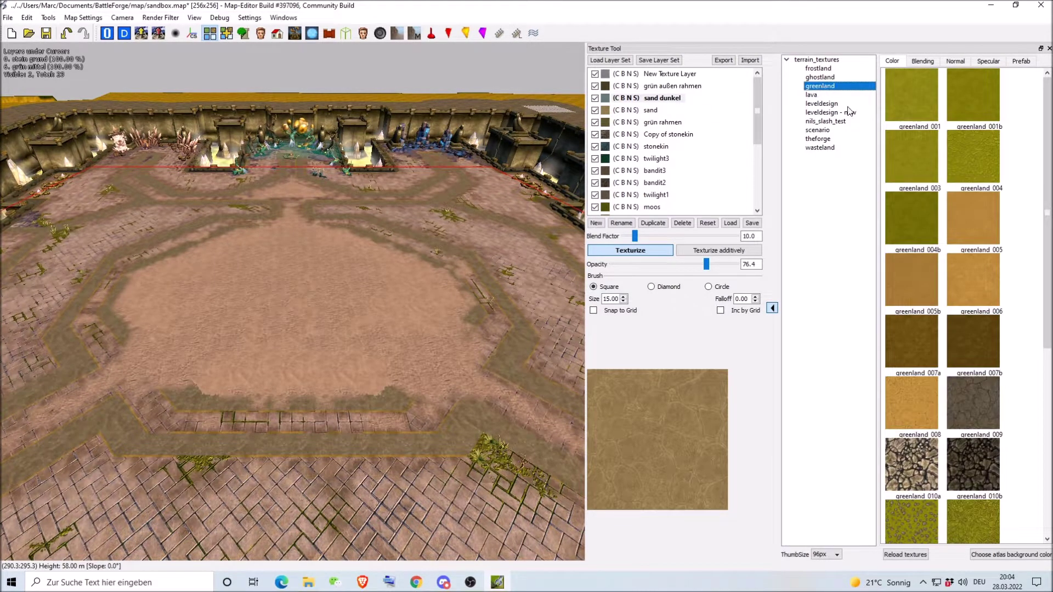
Assign the colour texture greenland_004b to the sand dunkel layer and greenland_003 to the sand layer.
left_click(919, 214)
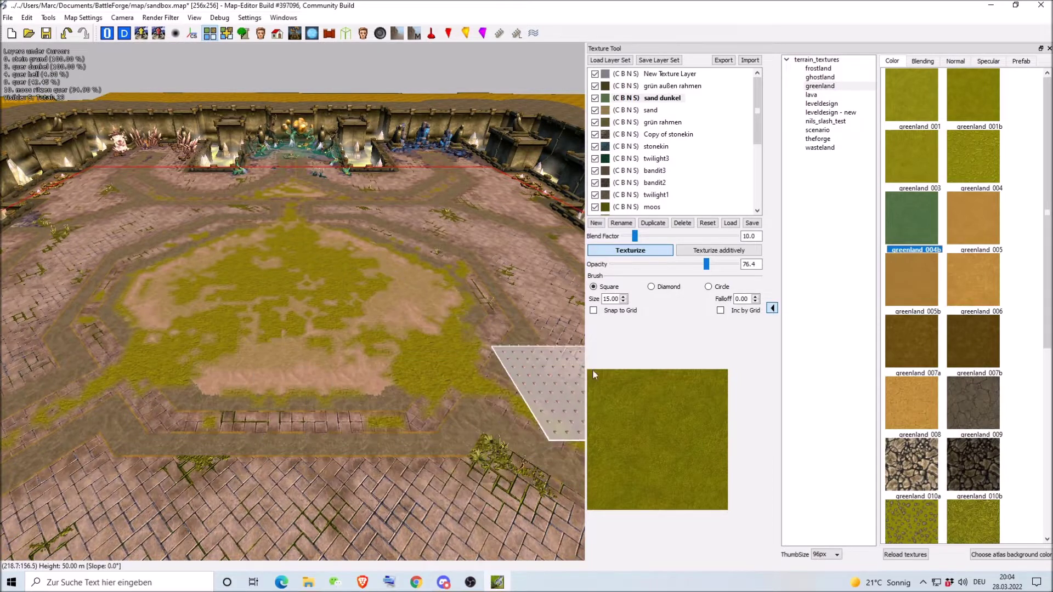
left_click(652, 111)
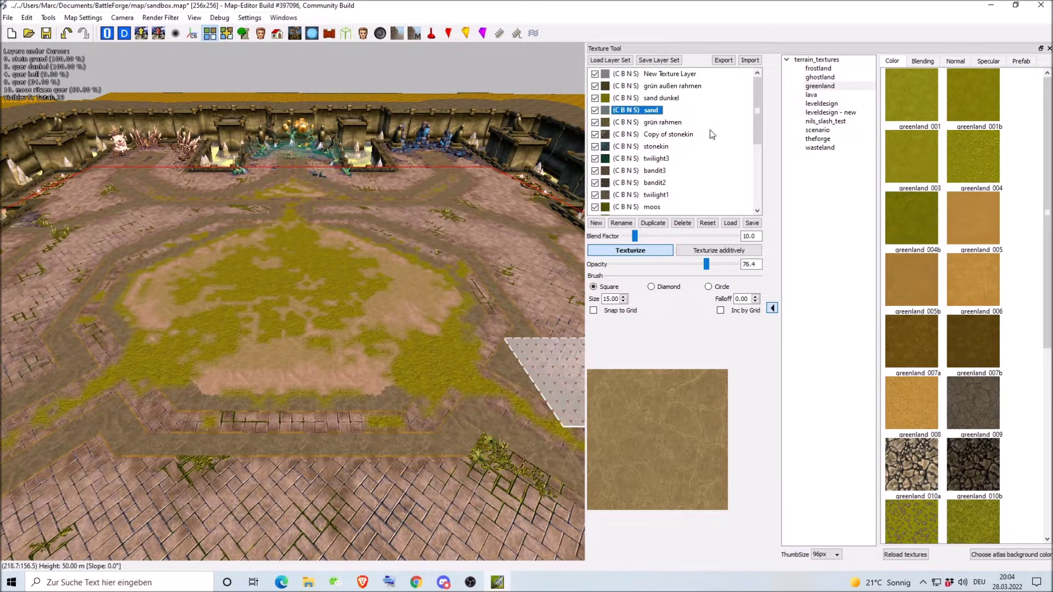
left_click(917, 159)
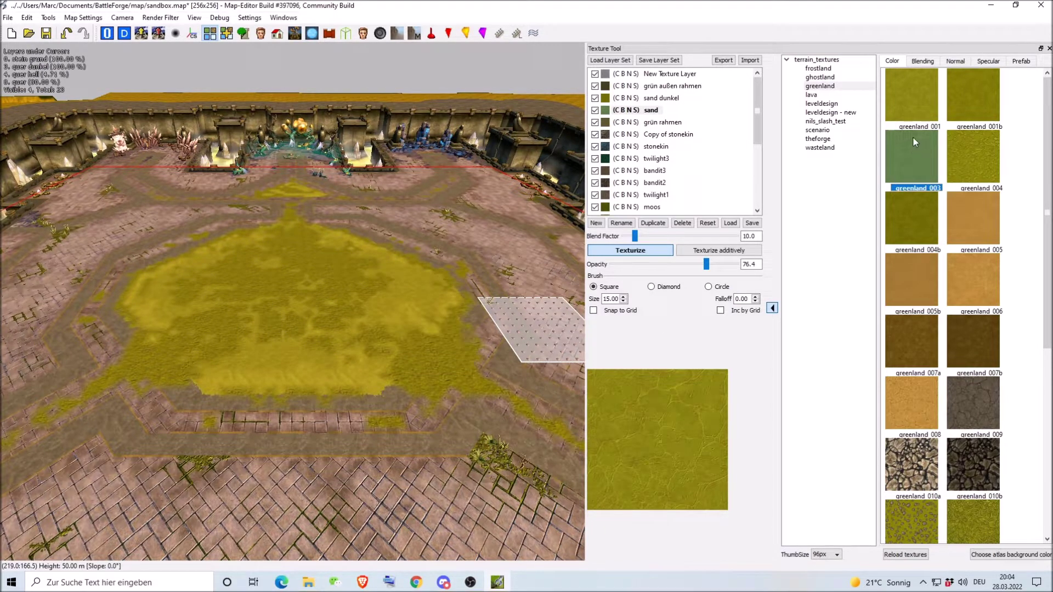
Preview the textures of the layers from grün rahmen down to twilight1.
left_click(658, 123)
left_click(659, 134)
left_click(662, 157)
left_click(653, 171)
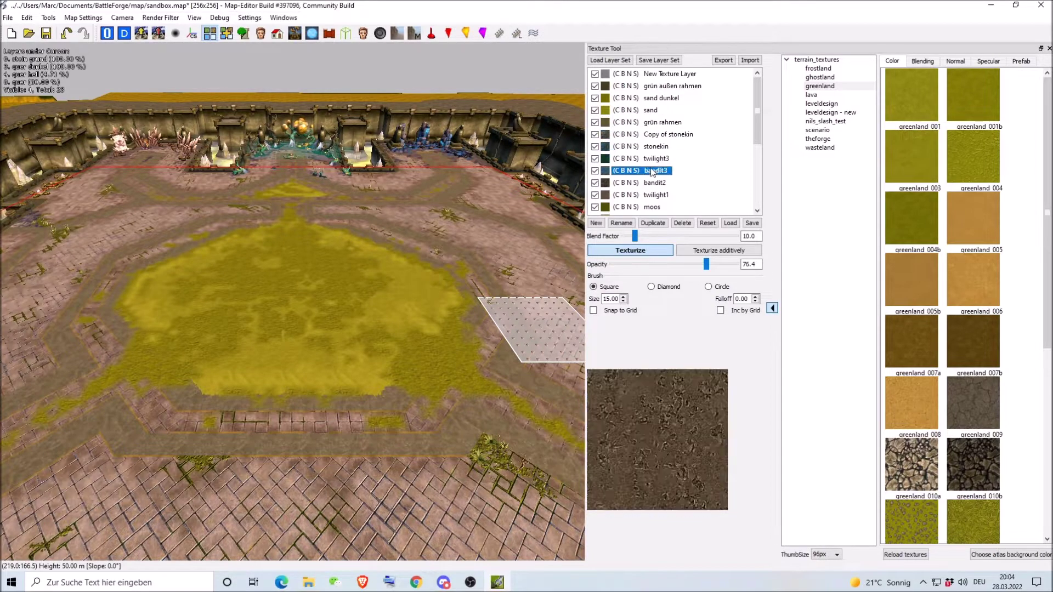
left_click(652, 184)
left_click(655, 196)
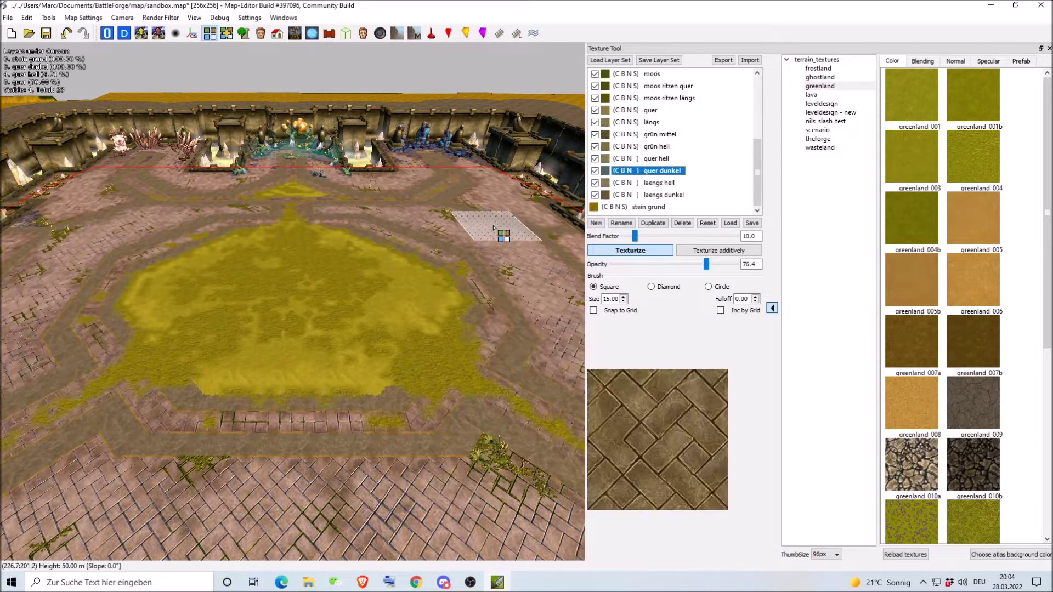
Examine the retextured central area and the crystal-decorated bays along the arena's far wall.
scroll(501, 236, "up", 3)
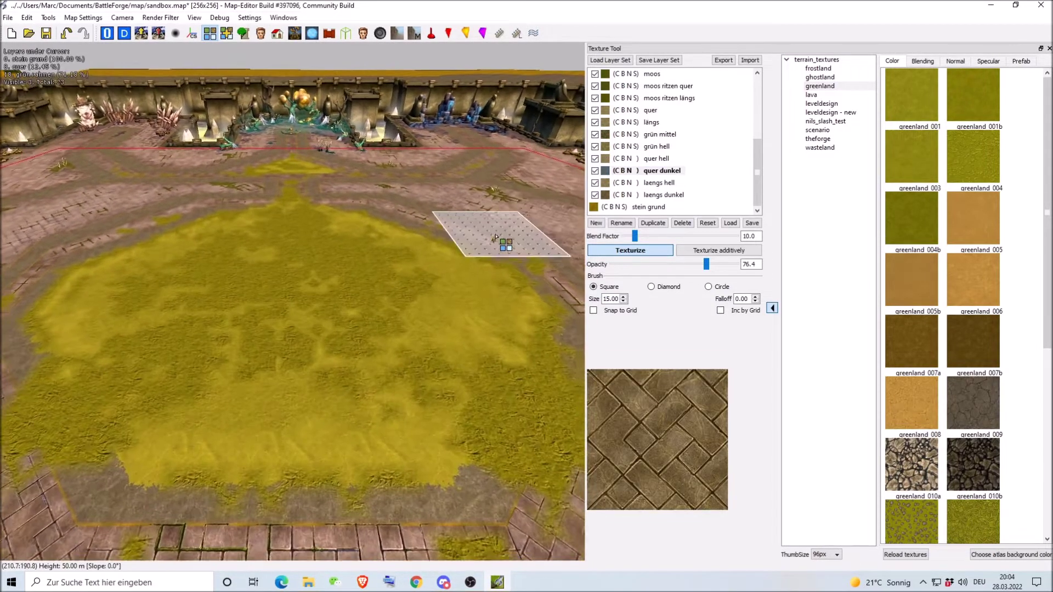
scroll(499, 242, "up", 2)
scroll(497, 246, "down", 4)
key("w")
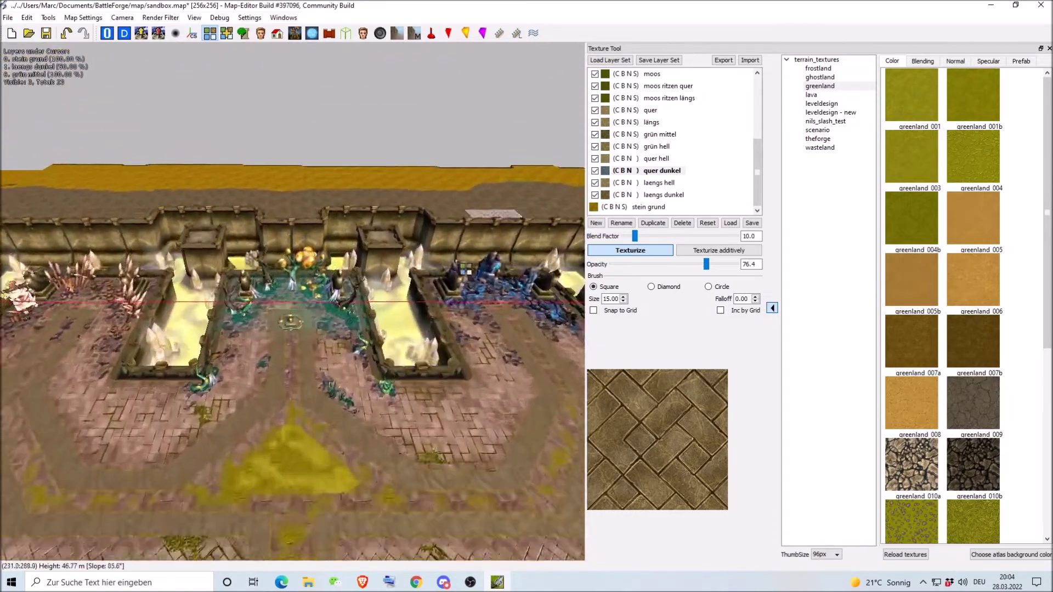
scroll(466, 269, "up", 2)
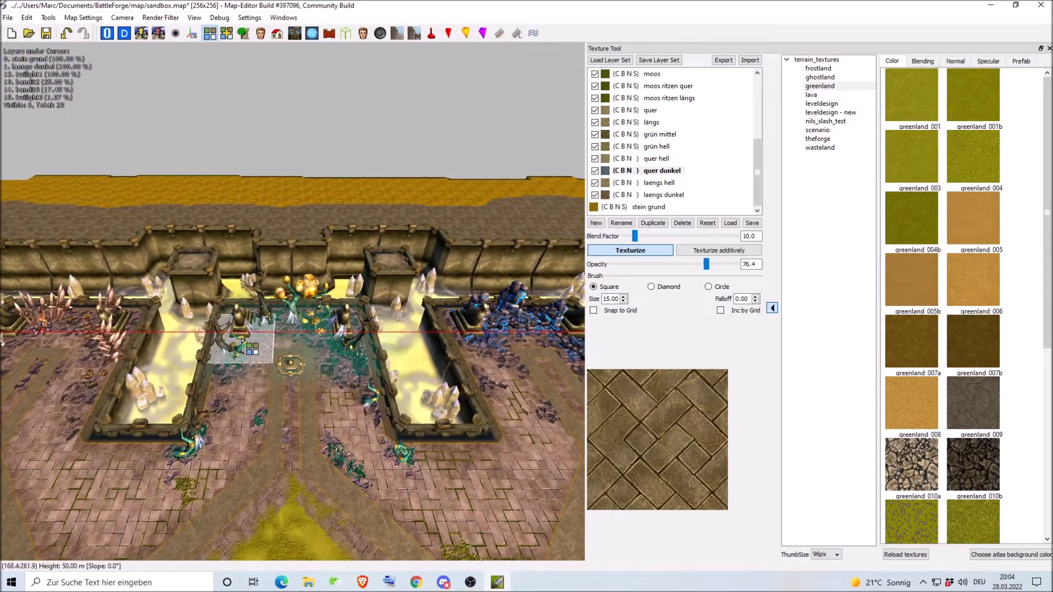
key("a")
key("d")
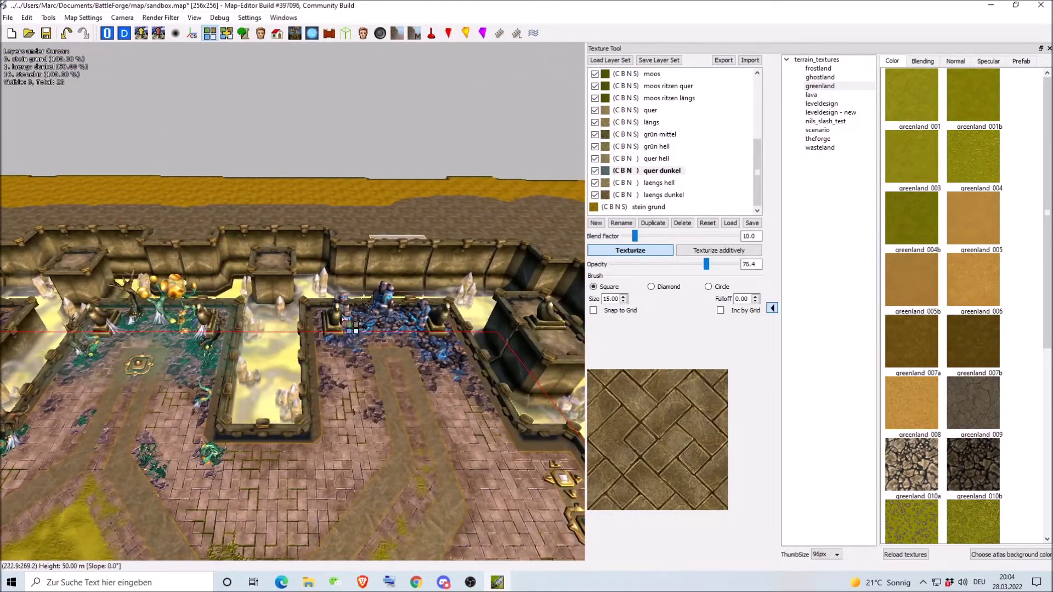
scroll(352, 326, "down", 2)
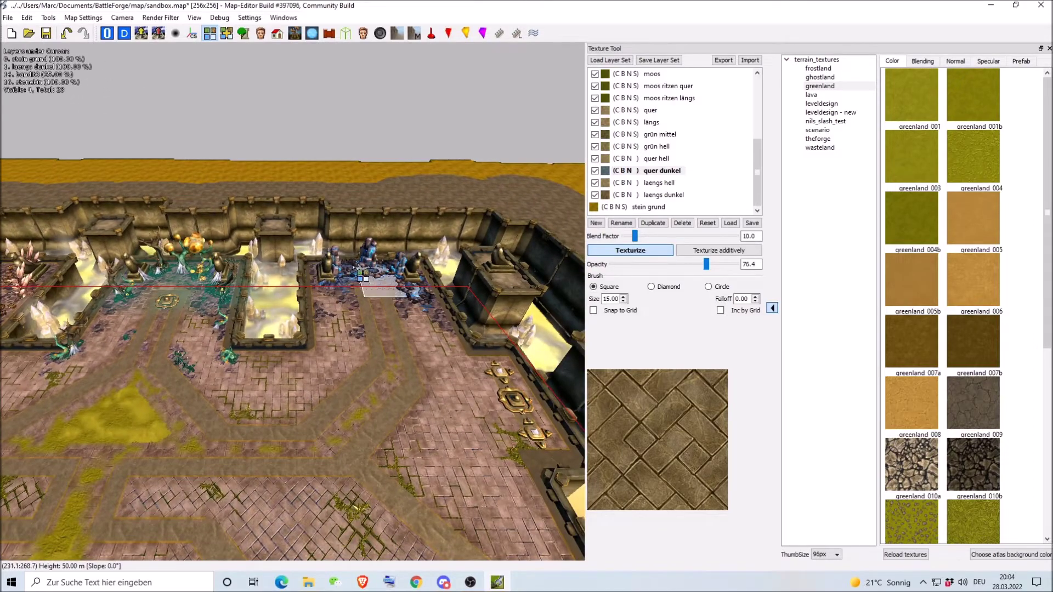
key("Down")
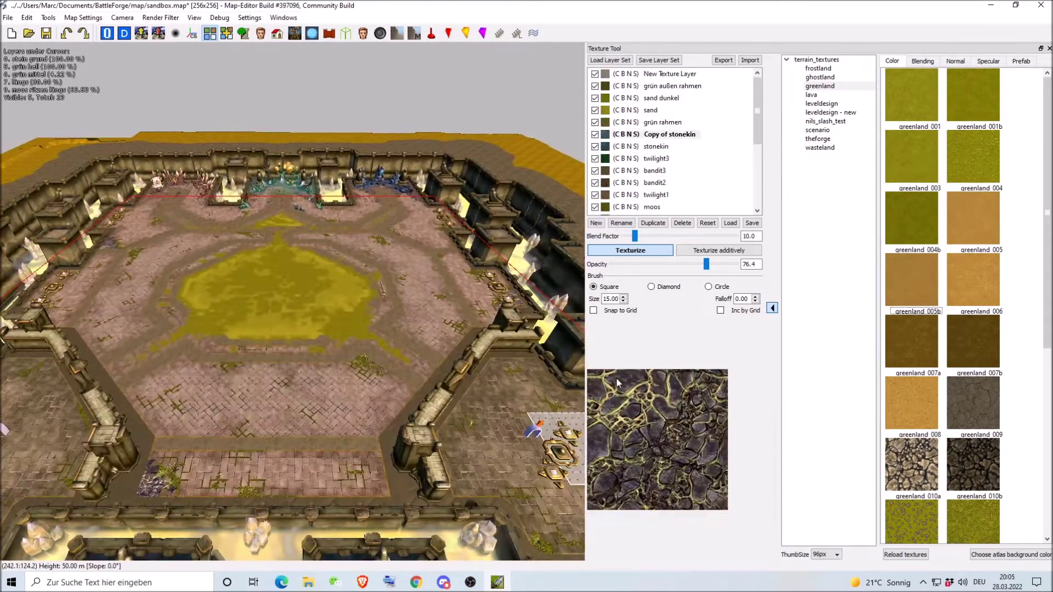
Try greenland_005b and greenland_007a on the moos ritzen längs layer and settle on greenland_004b as its colour texture.
left_click(654, 159)
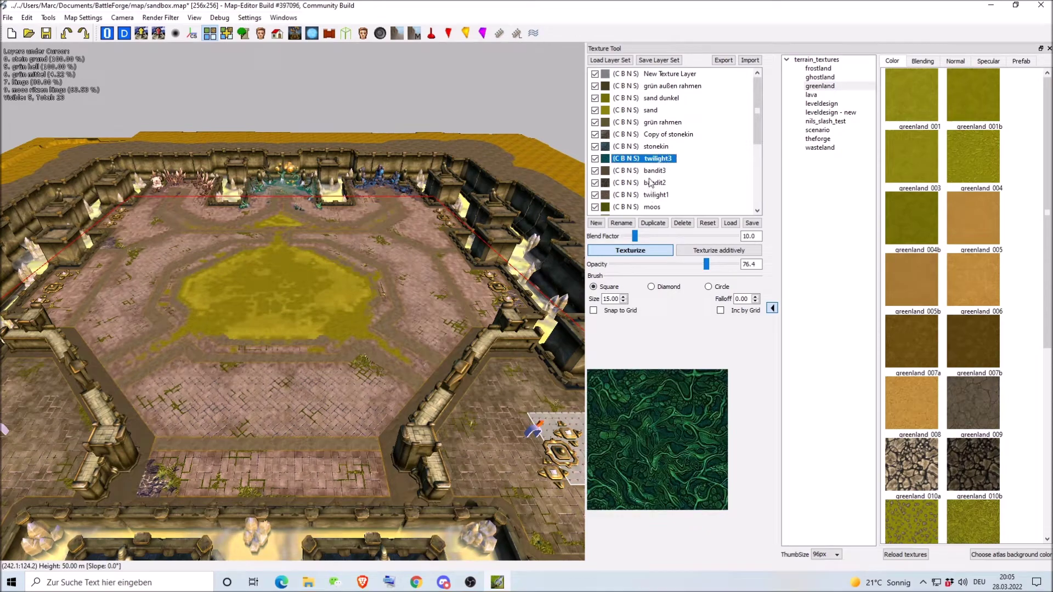
left_click(650, 183)
scroll(651, 175, "down", 2)
left_click(655, 158)
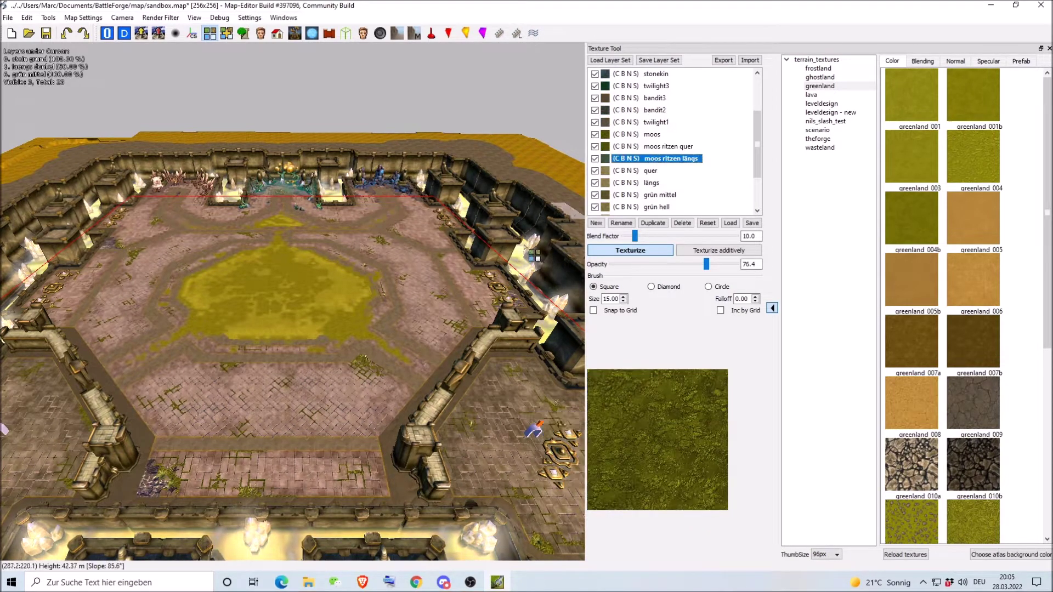
scroll(384, 383, "up", 3)
scroll(517, 286, "down", 1)
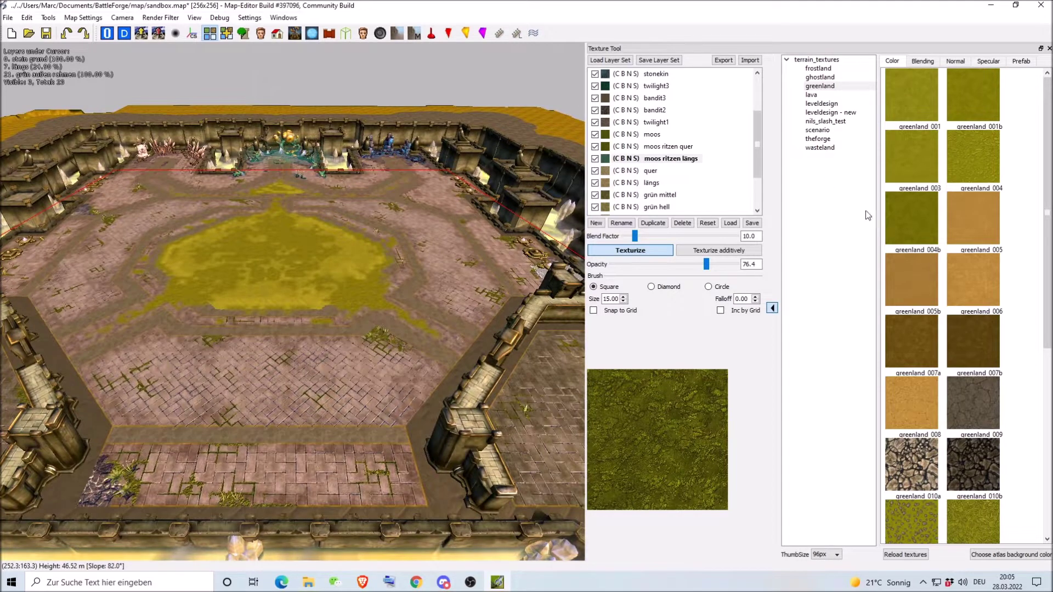
left_click(912, 285)
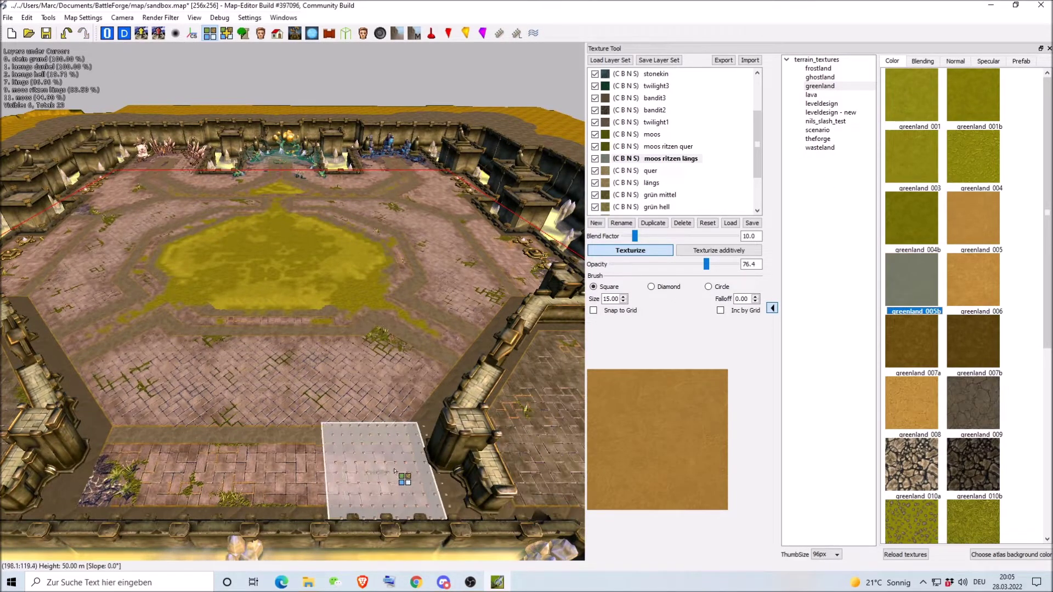
left_click(914, 219)
left_click(915, 289)
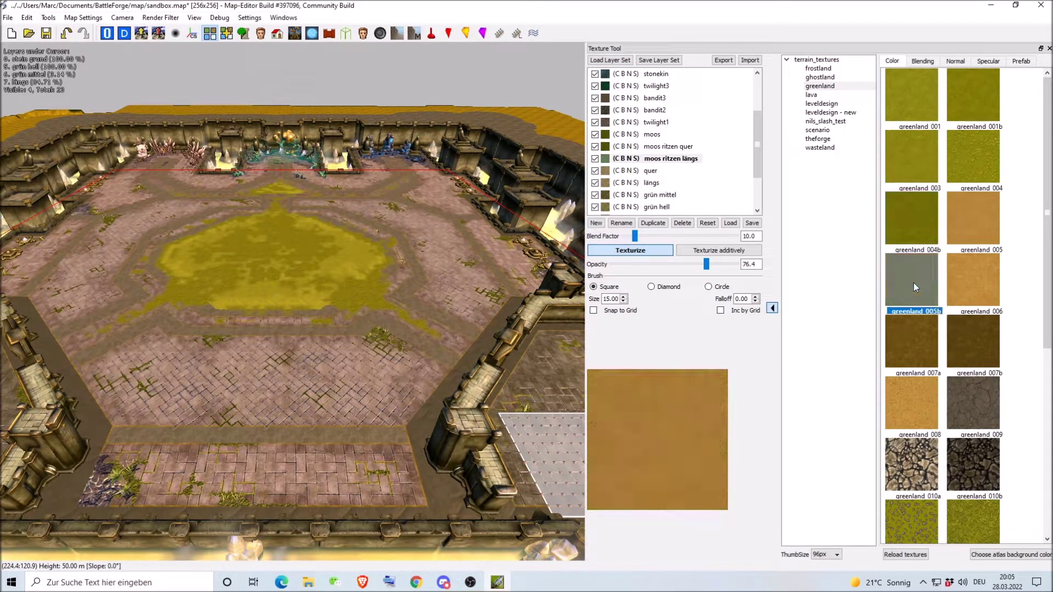
left_click(915, 344)
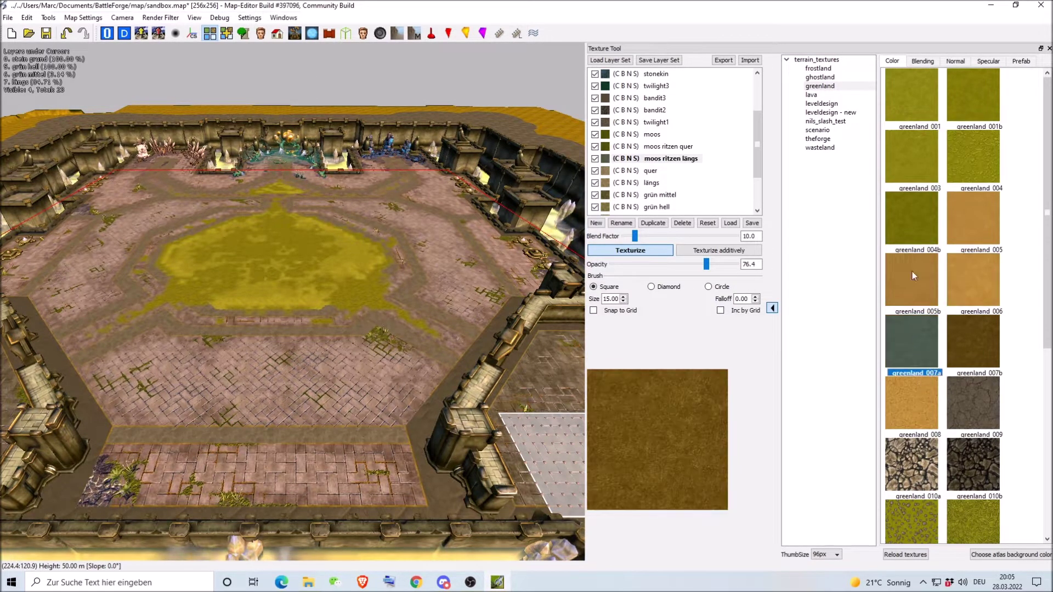
left_click(912, 226)
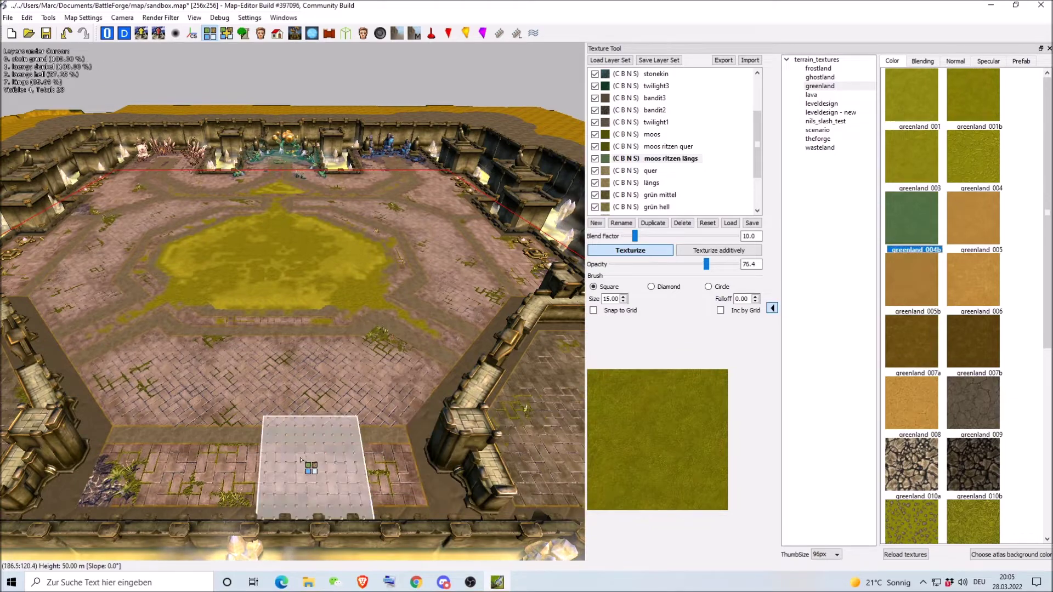
Make sand dunkel the active layer and brush it off the central area with the size 15 square brush.
scroll(331, 349, "up", 3)
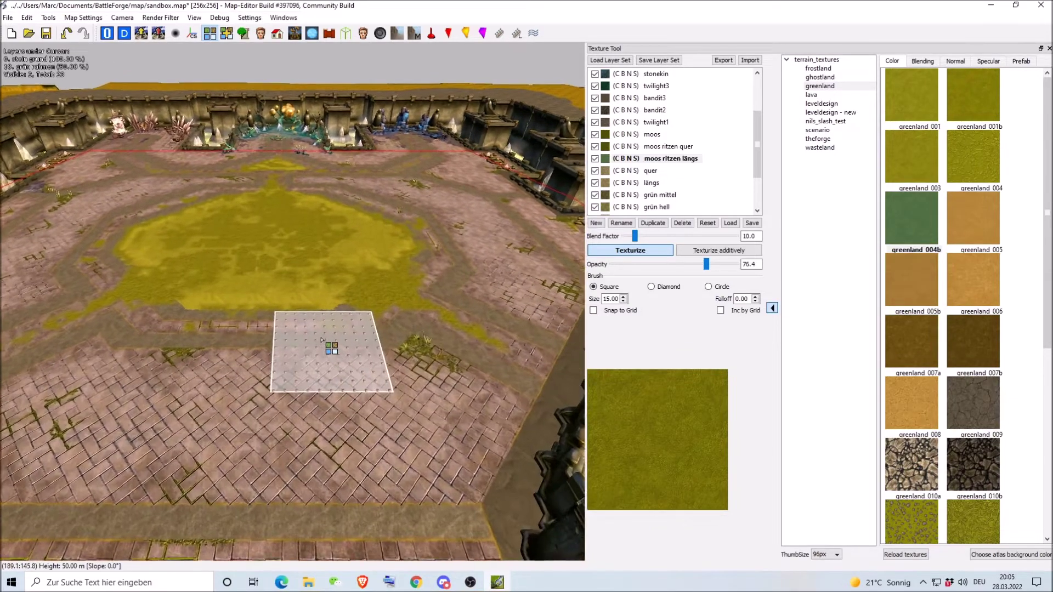
scroll(331, 345, "down", 3)
scroll(382, 345, "up", 3)
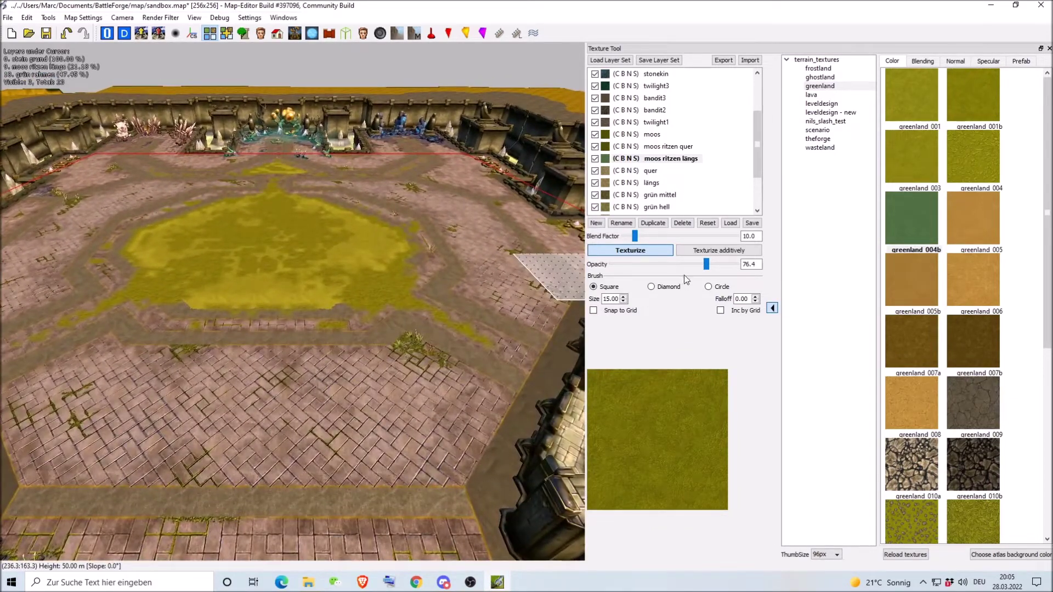
scroll(648, 136, "up", 2)
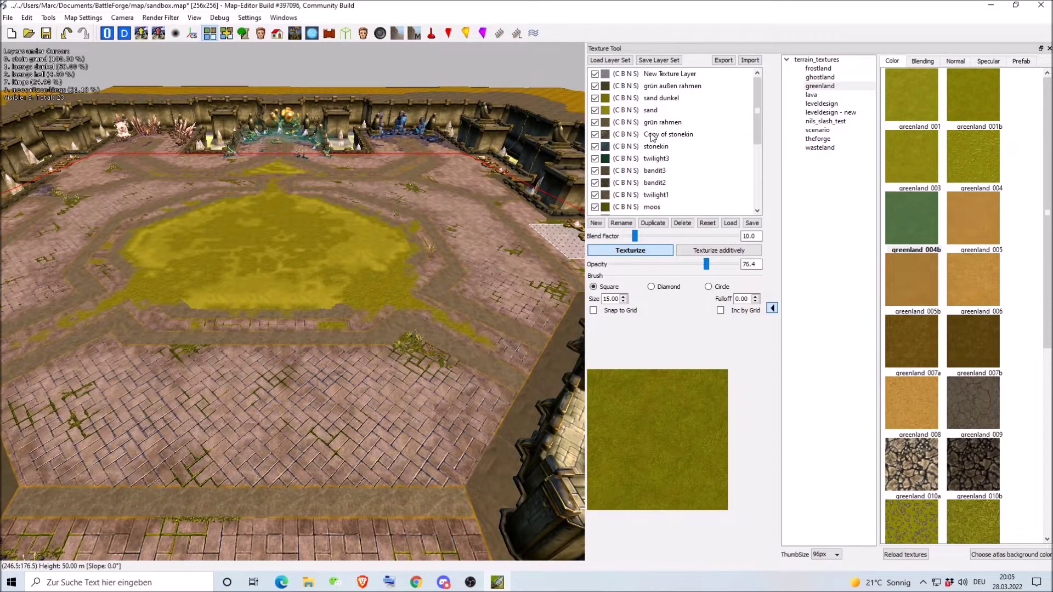
left_click(646, 100)
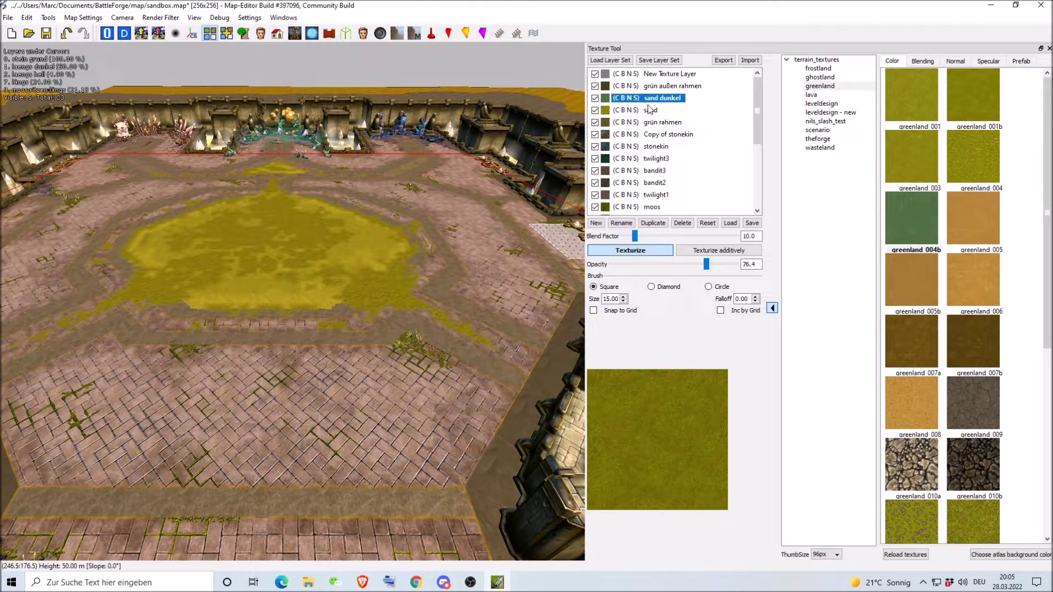
scroll(364, 301, "down", 3)
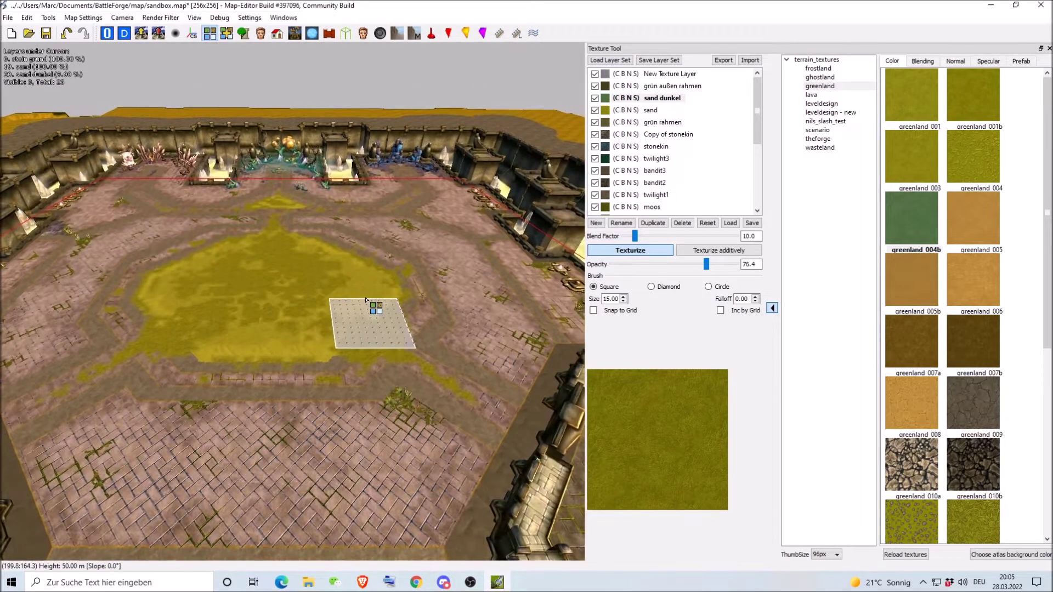
scroll(366, 300, "up", 3)
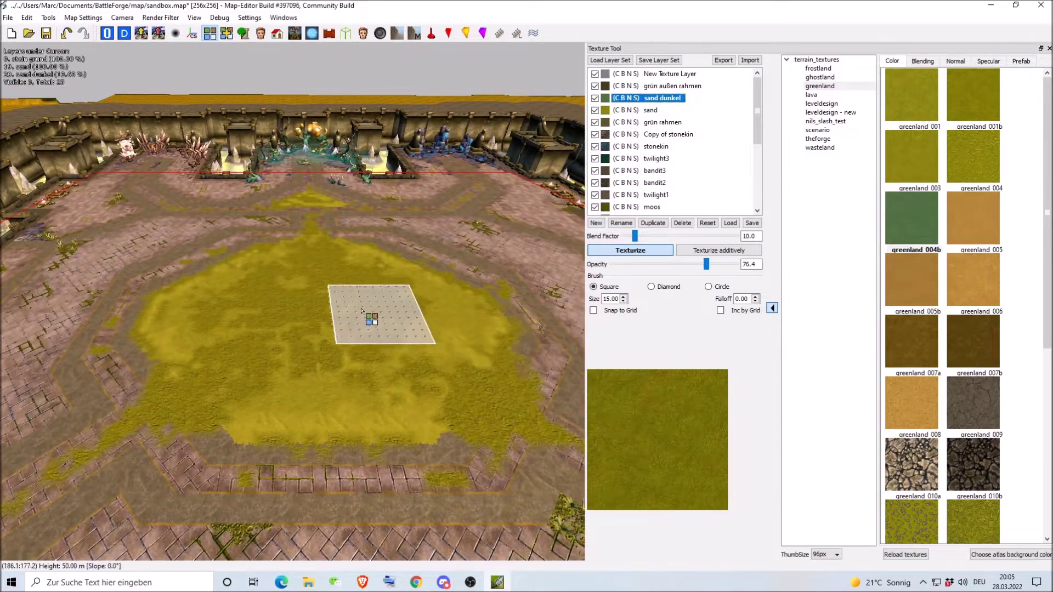
mouse_move(369, 291)
left_mouse_down()
mouse_move(332, 328)
mouse_move(344, 324)
mouse_move(345, 357)
mouse_move(217, 352)
mouse_move(212, 368)
mouse_move(204, 329)
mouse_move(305, 277)
mouse_move(493, 317)
mouse_move(392, 412)
left_mouse_up()
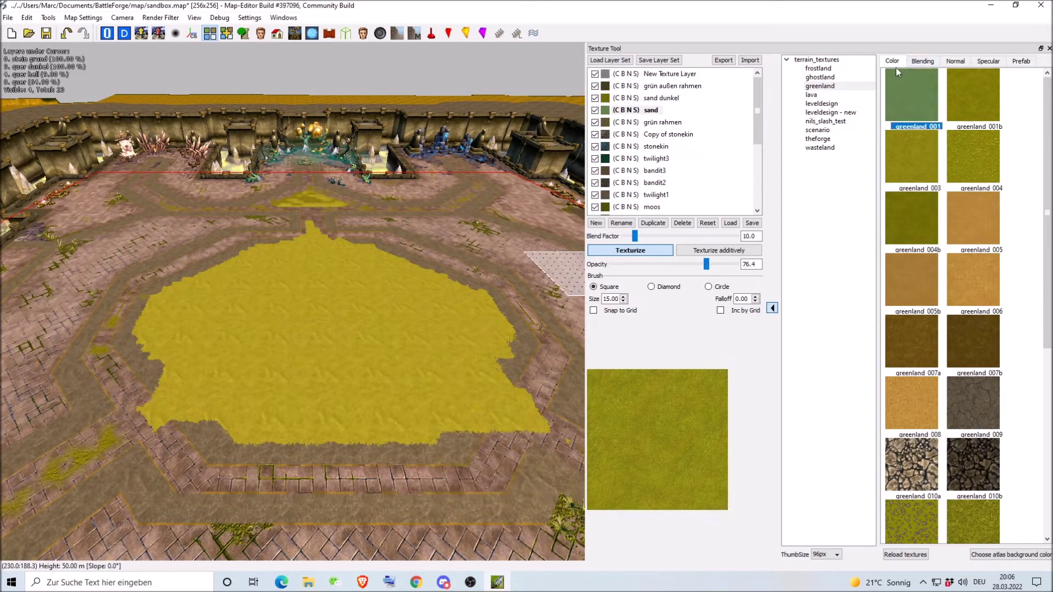
Try other greenland colour textures, including greenland_004 and greenland_005, on the sand layer and return to greenland_001.
left_click(972, 98)
left_click(990, 158)
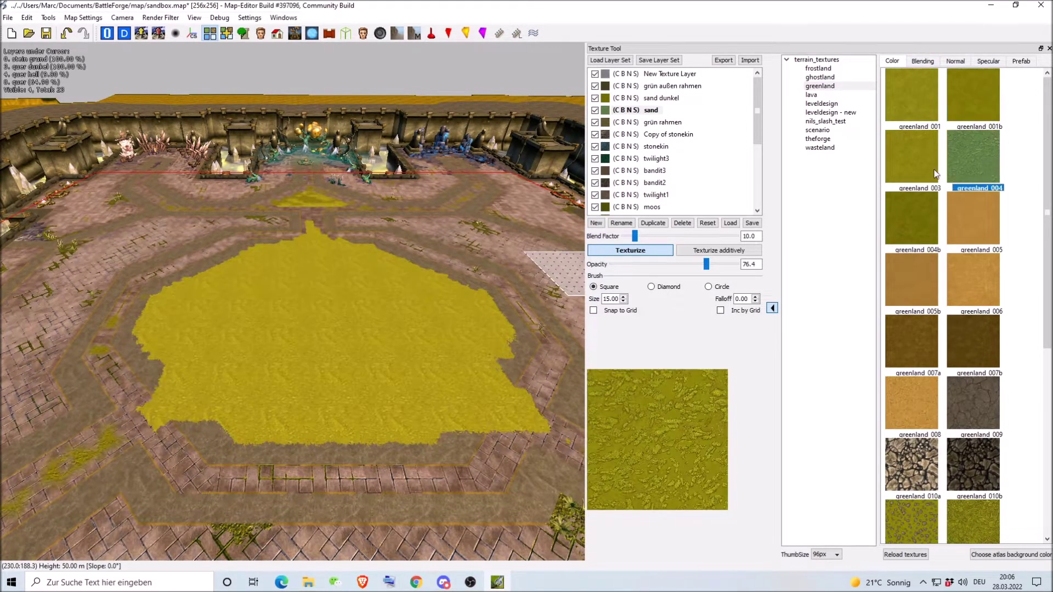
left_click(926, 225)
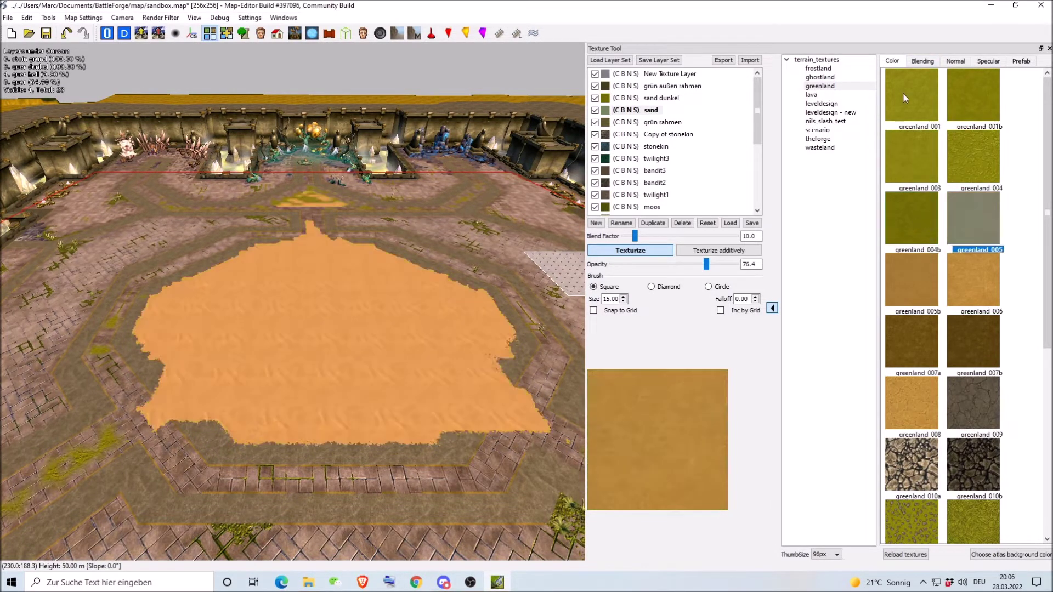
left_click(908, 96)
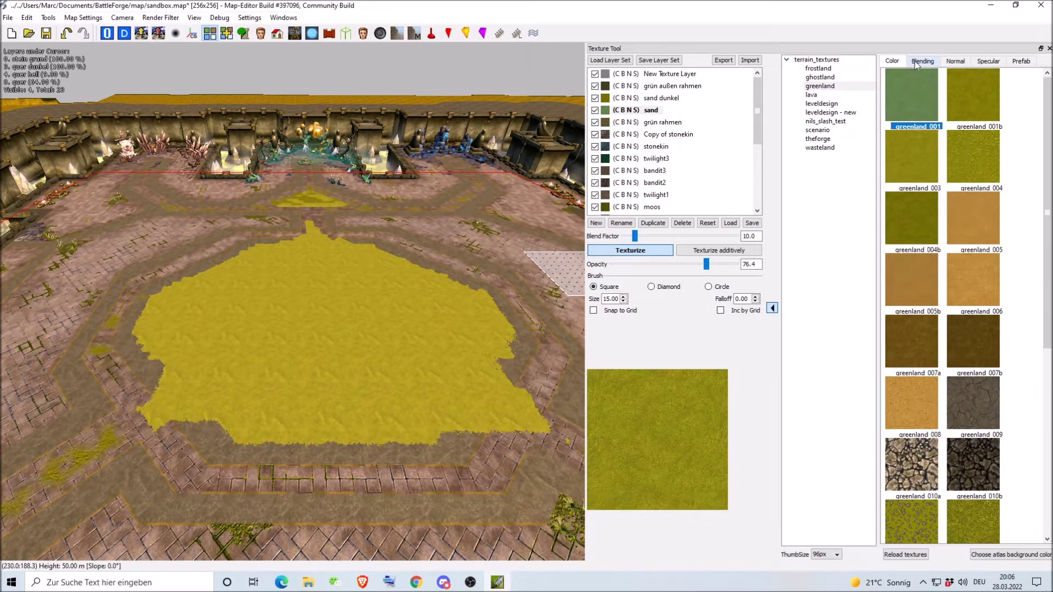
Try the greenland_010a blending map on the sand layer and settle on greenland_004a.
left_click(921, 61)
left_click(912, 355)
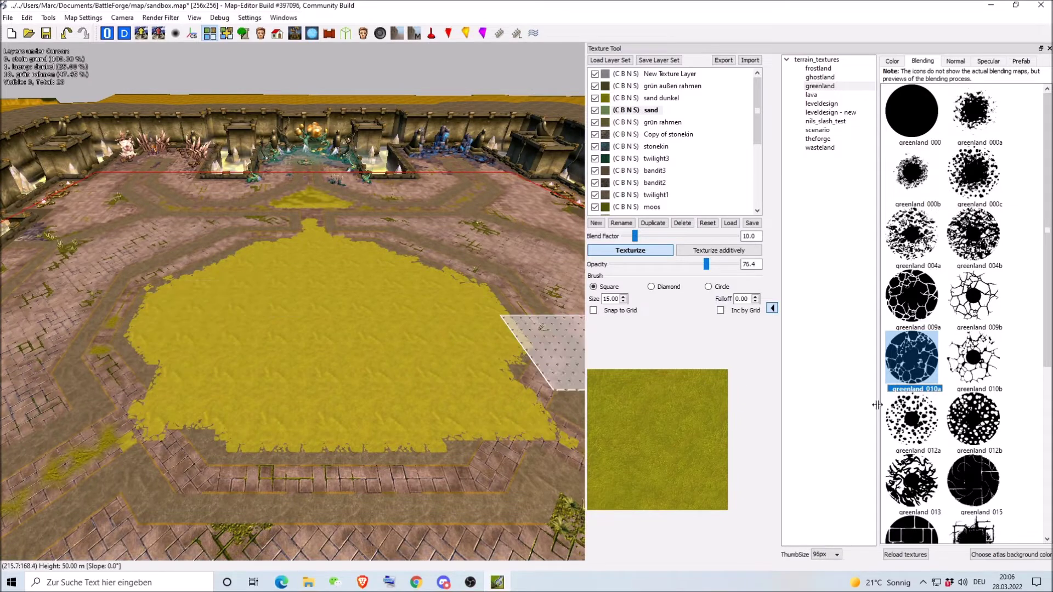
left_click(911, 233)
Set the sand layer's normal map to greenland_004a.
left_click(955, 61)
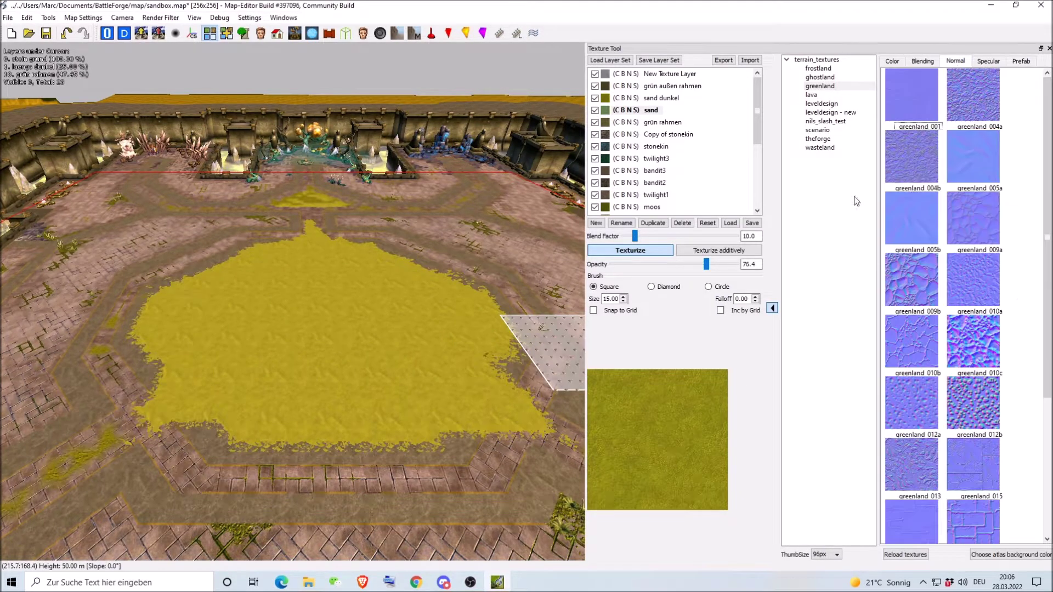
scroll(508, 422, "up", 3)
left_click(979, 103)
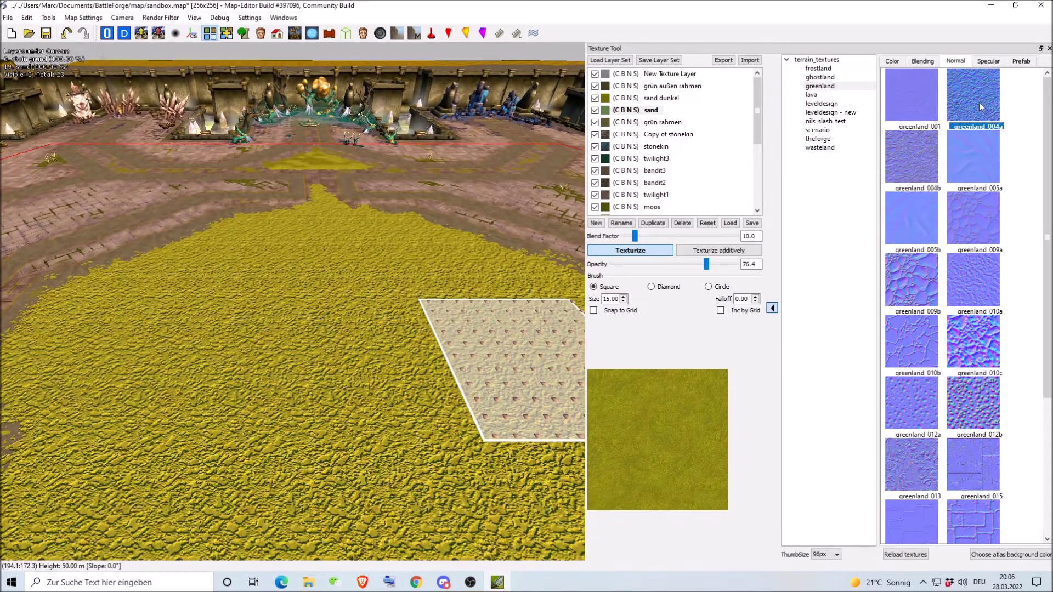
Try the greenland_005a, 005b, 009a, 010a and 009b normal maps on the sand layer.
left_click(978, 166)
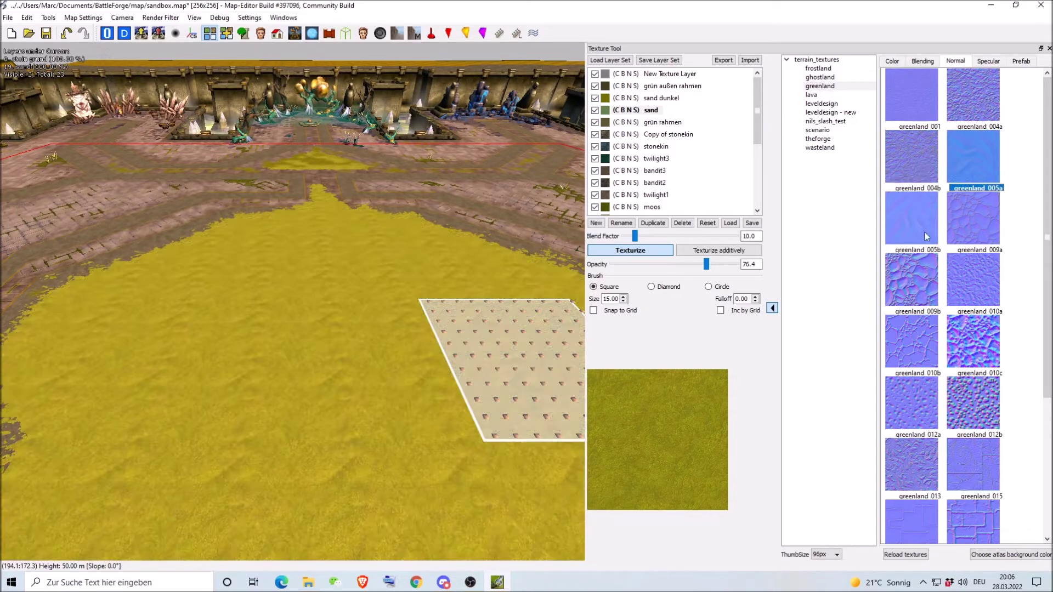
left_click(921, 224)
scroll(554, 360, "down", 5)
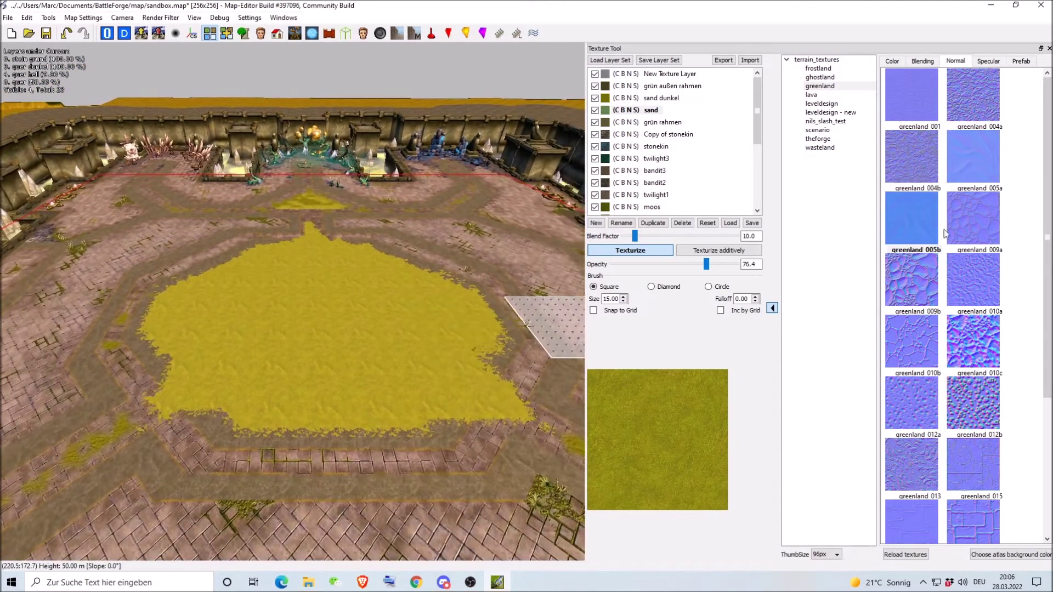
left_click(956, 222)
scroll(543, 328, "up", 5)
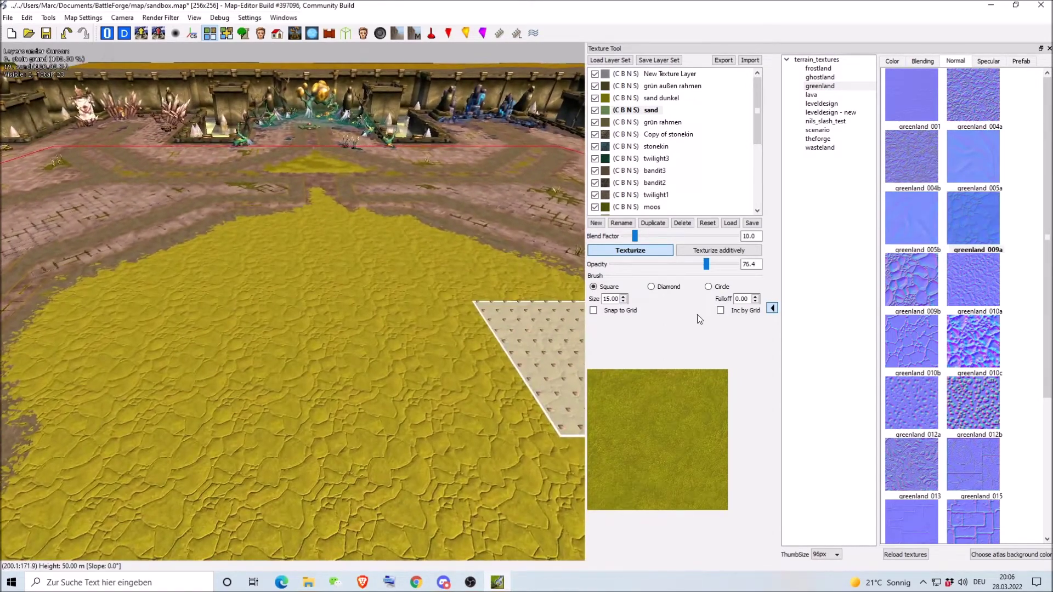
left_click(979, 280)
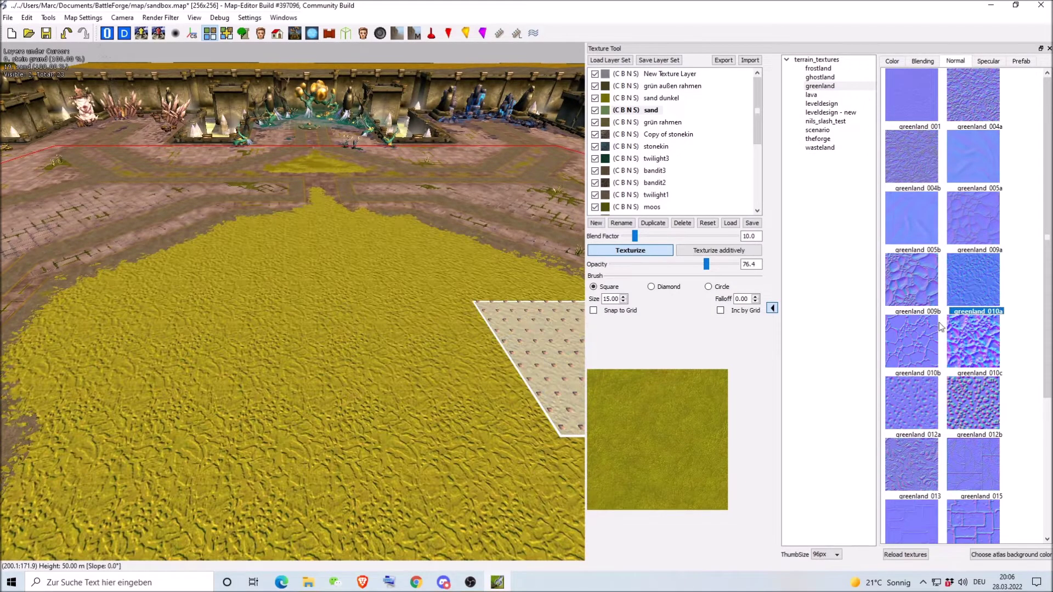
left_click(908, 289)
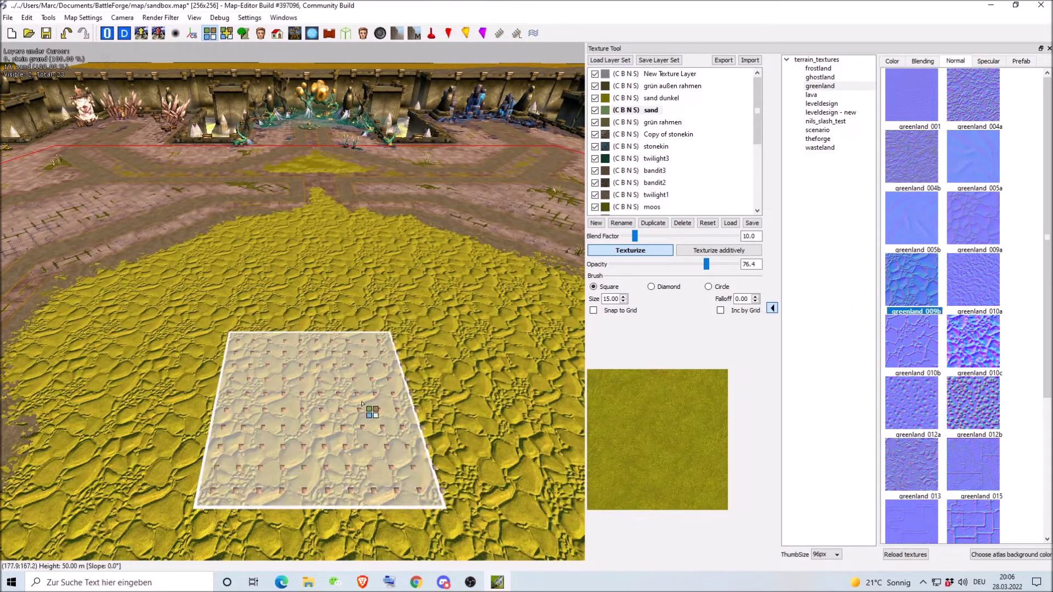
scroll(341, 387, "down", 2)
scroll(346, 389, "down", 2)
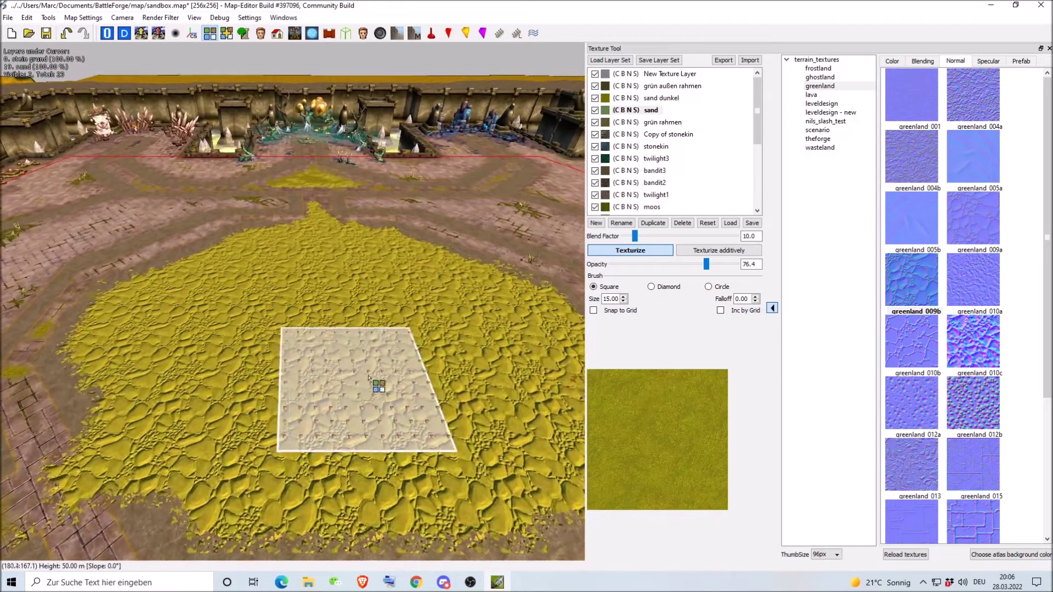
Try further greenland normal maps on the sand layer, including 012a, 010c, 013 and 004b, and settle on a brick-pattern one.
left_click(928, 354)
left_click(898, 396)
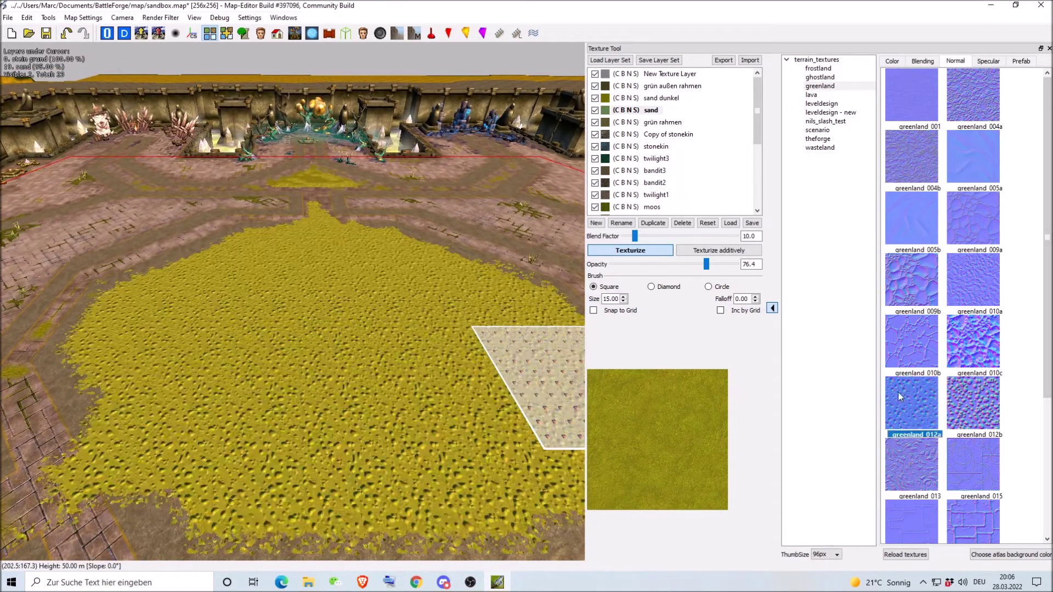
left_click(960, 387)
left_click(968, 355)
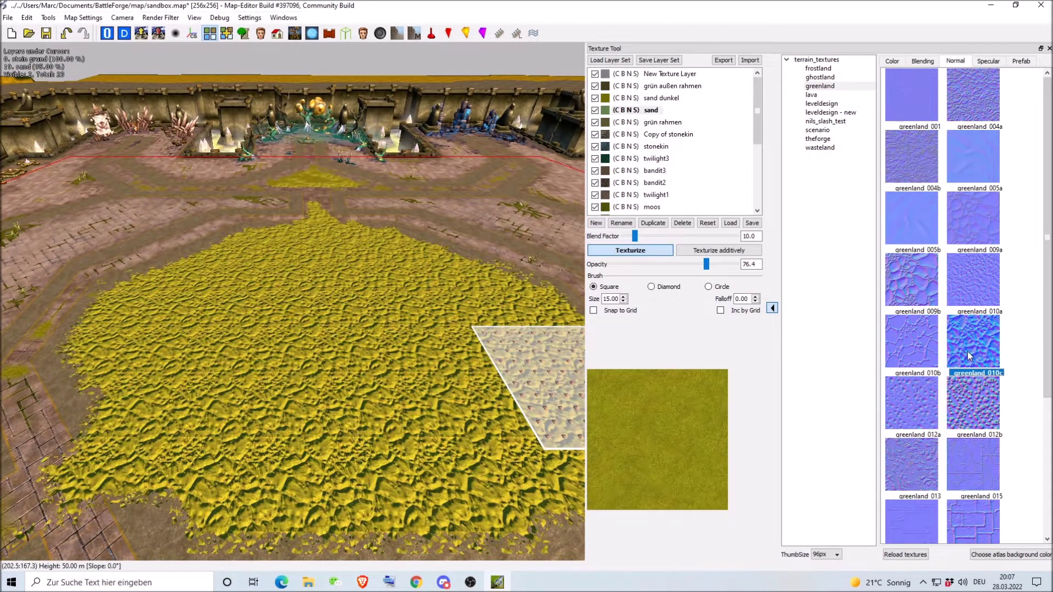
left_click(970, 416)
left_click(911, 457)
scroll(974, 448, "down", 3)
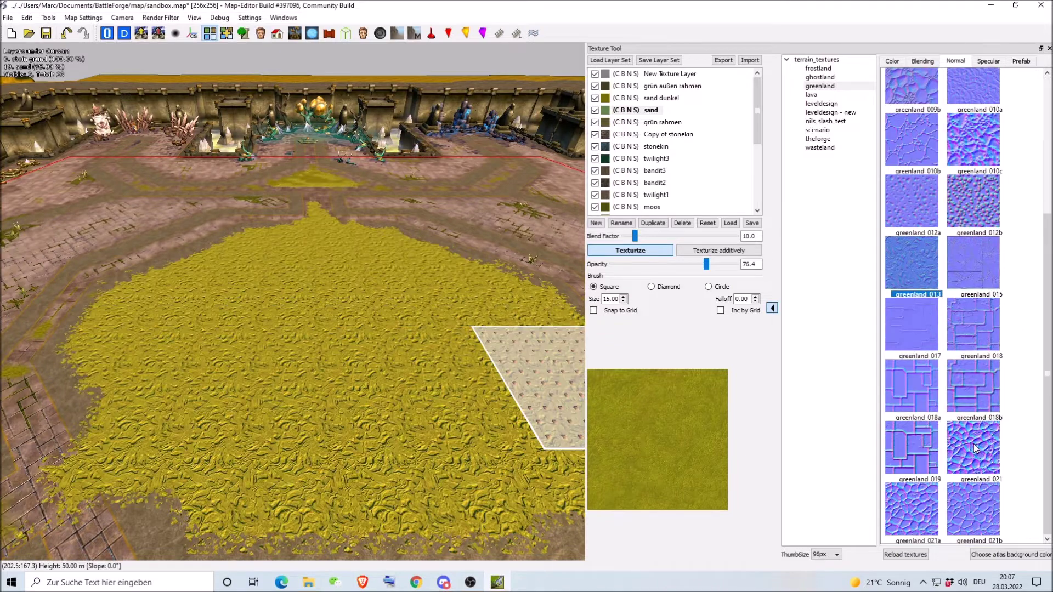
left_click(974, 389)
left_click(977, 443)
scroll(973, 274, "up", 1)
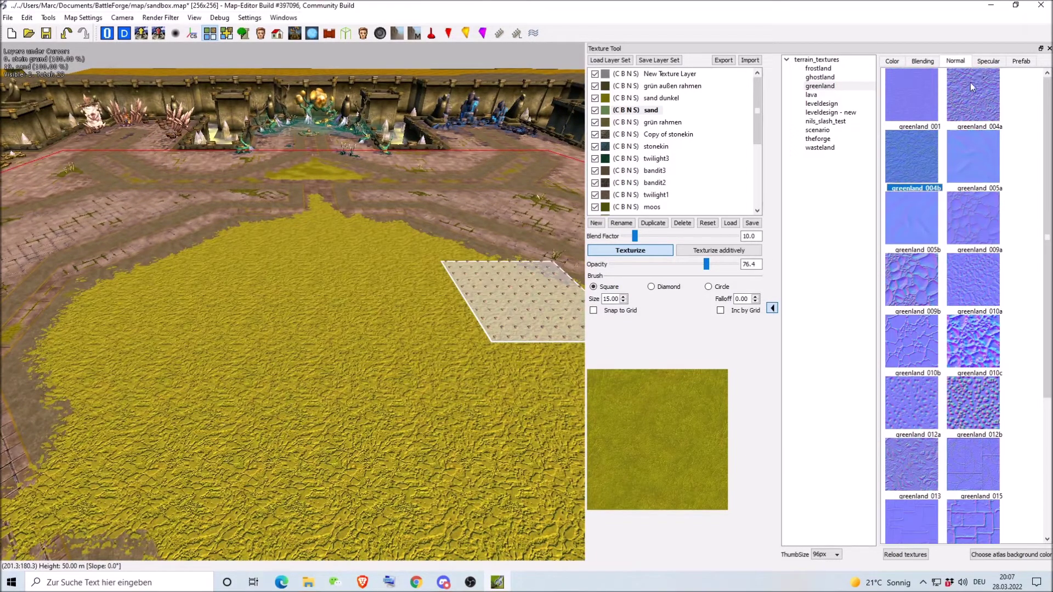
Try the greenland_009, greenland_015 and greenland_005 specular maps on the sand layer and settle on greenland_017.
left_click(987, 61)
left_click(935, 336)
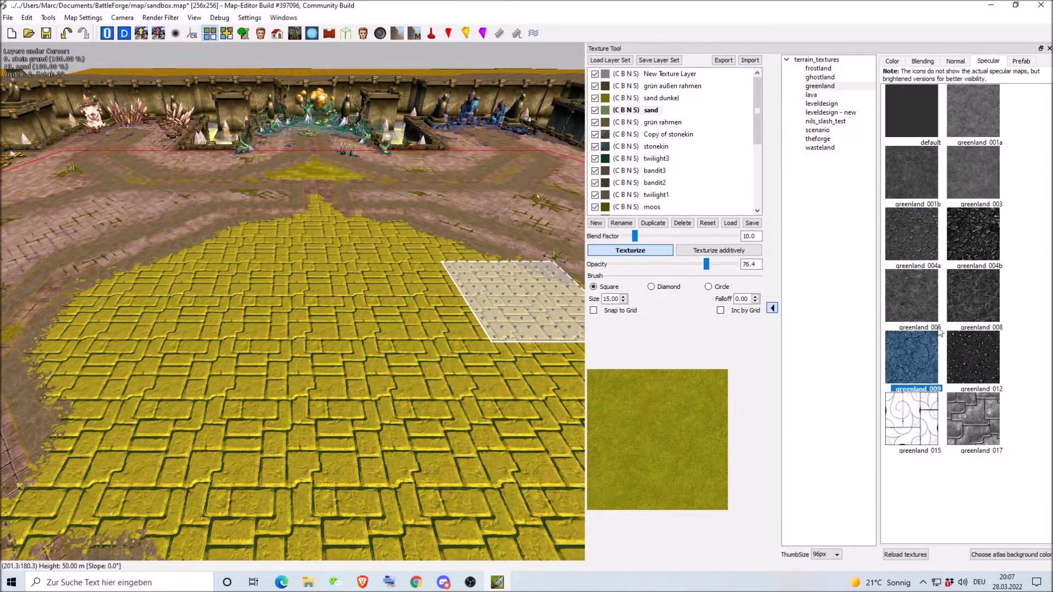
left_click(912, 420)
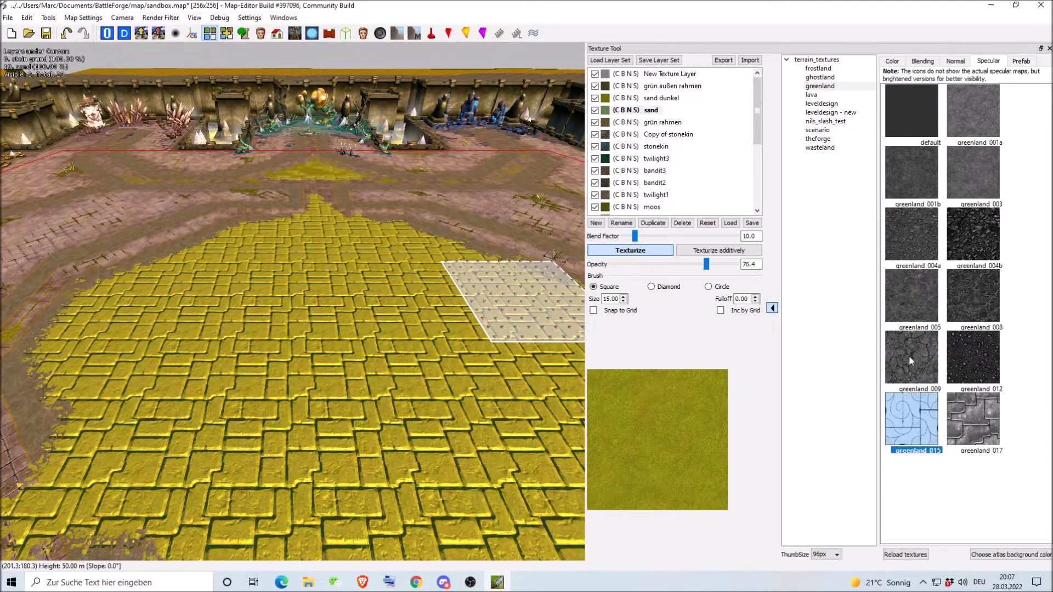
left_click(909, 356)
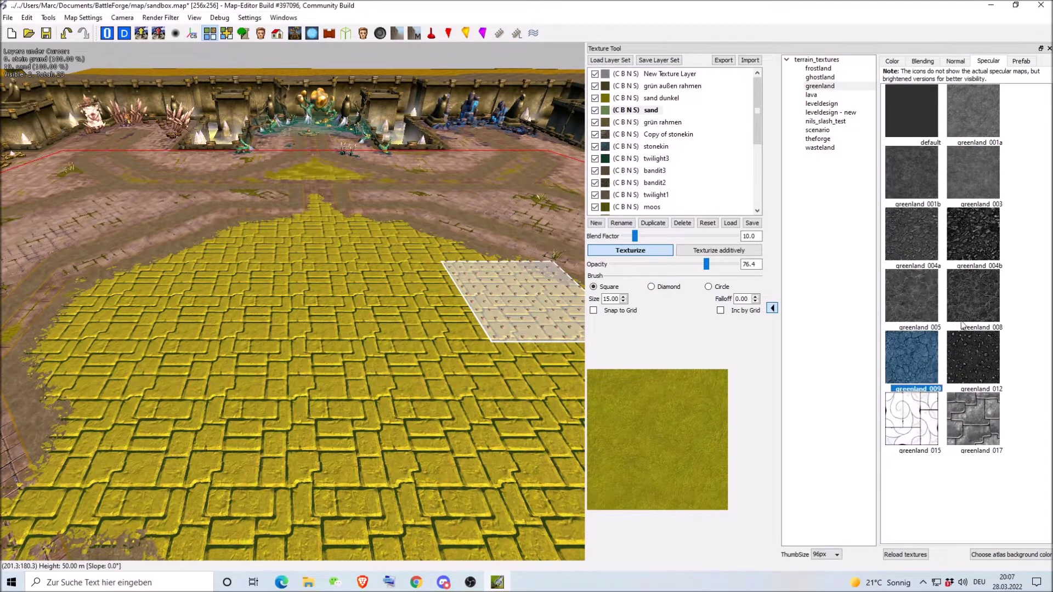
left_click(923, 292)
left_click(924, 415)
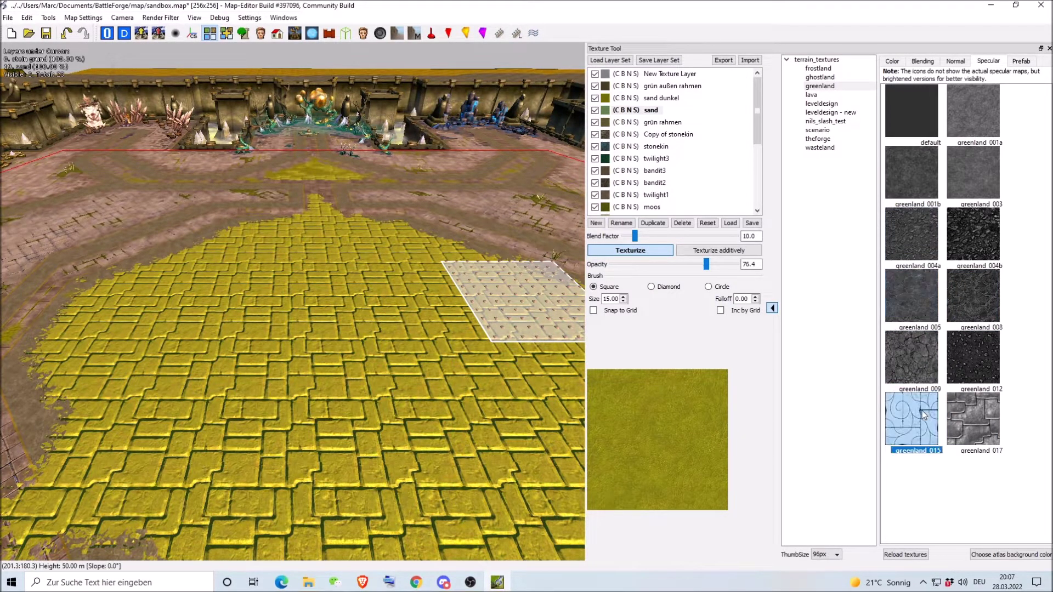
left_click(973, 417)
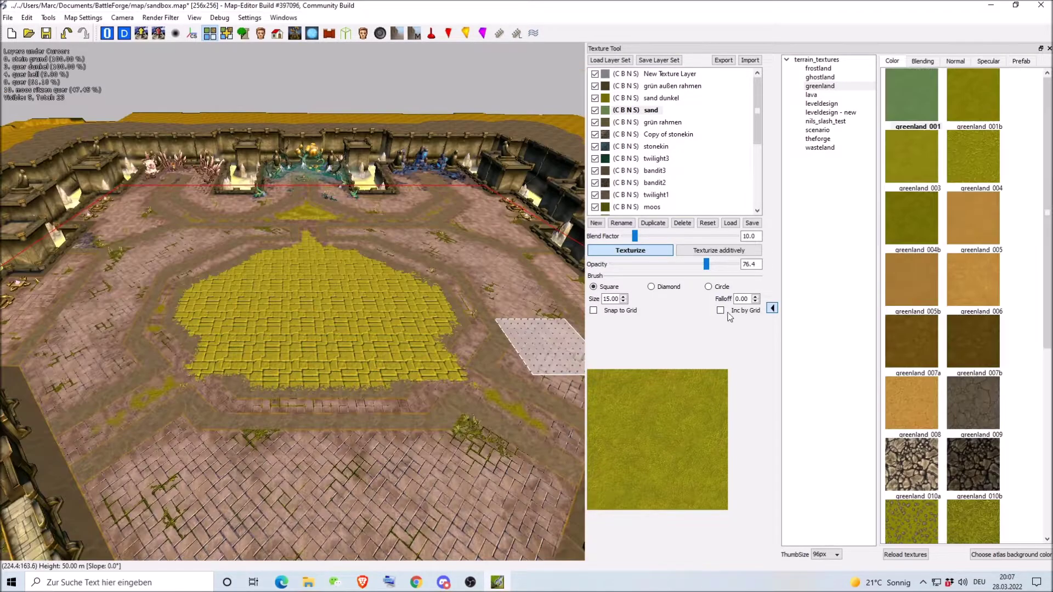
Collapse the texture browser and add a new texture layer directly above the sand layer.
left_click(772, 309)
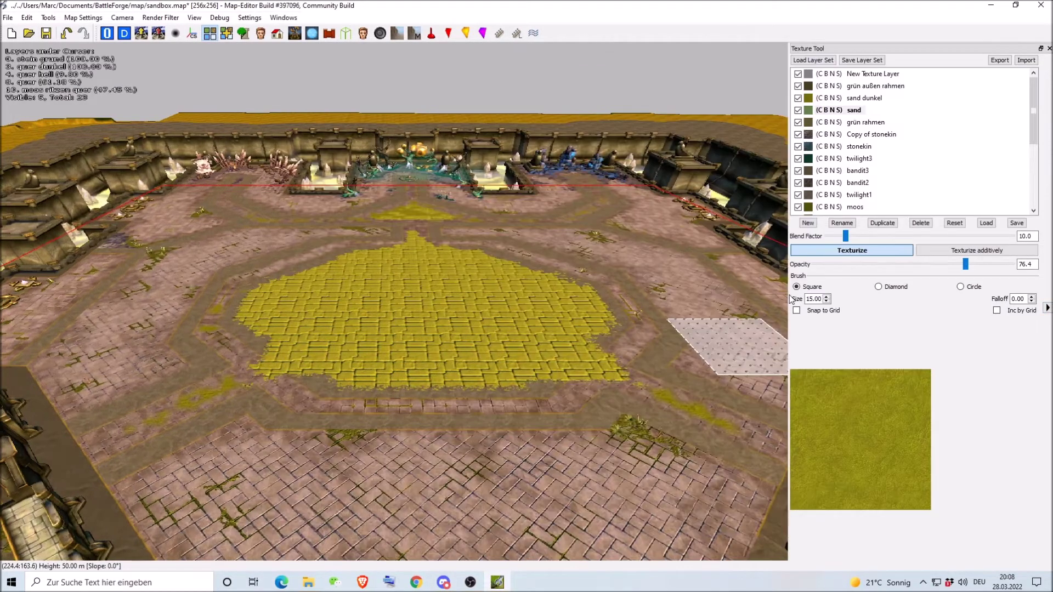
scroll(823, 196, "down", 3)
scroll(825, 189, "up", 3)
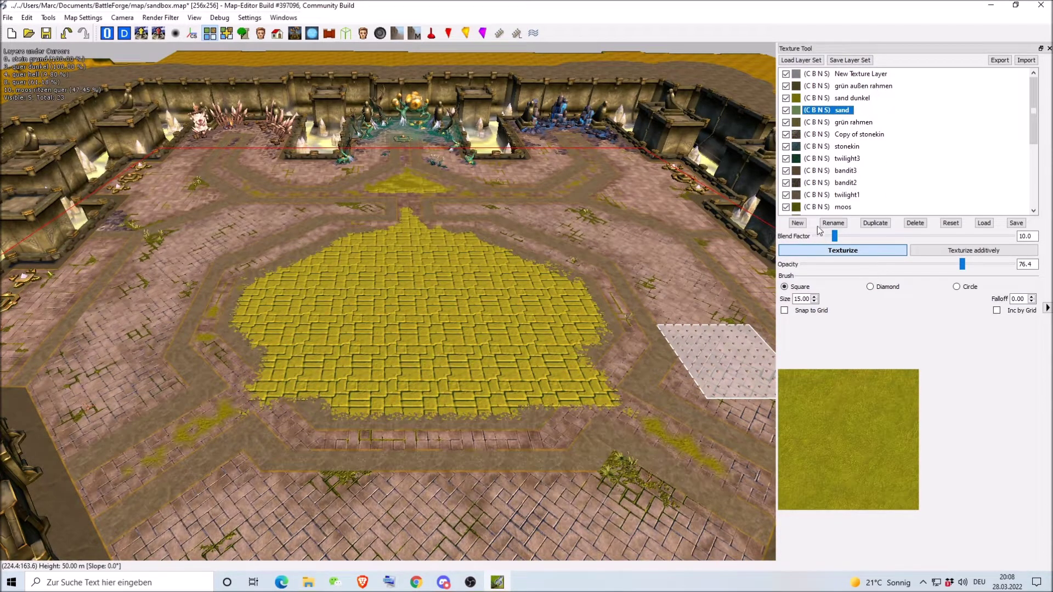
key("Return")
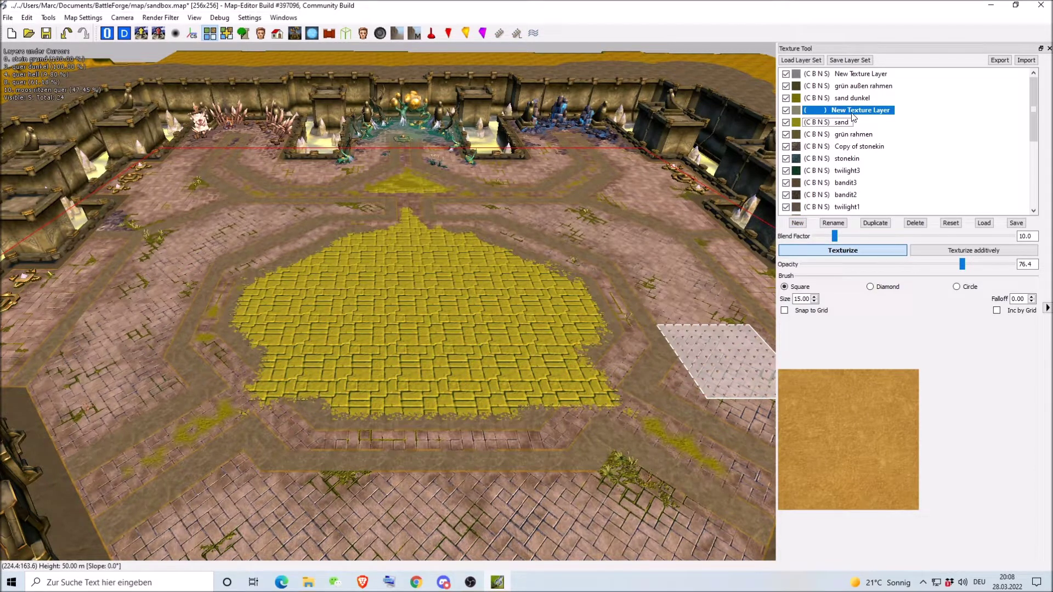
Set the new layer's colour texture to gras_03 from the nils_slash_test set.
left_click(1046, 308)
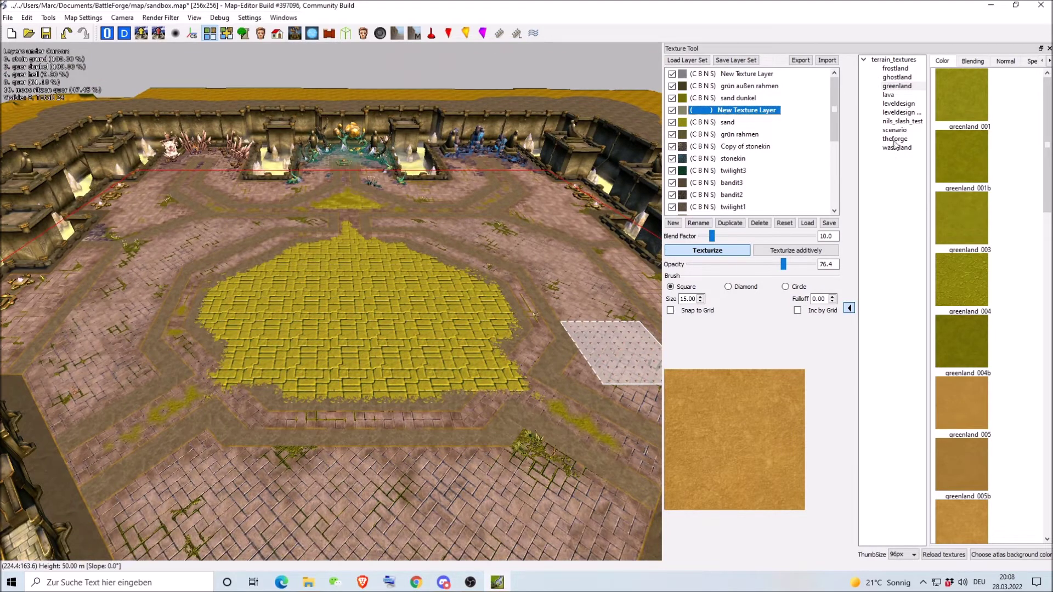
left_click(898, 121)
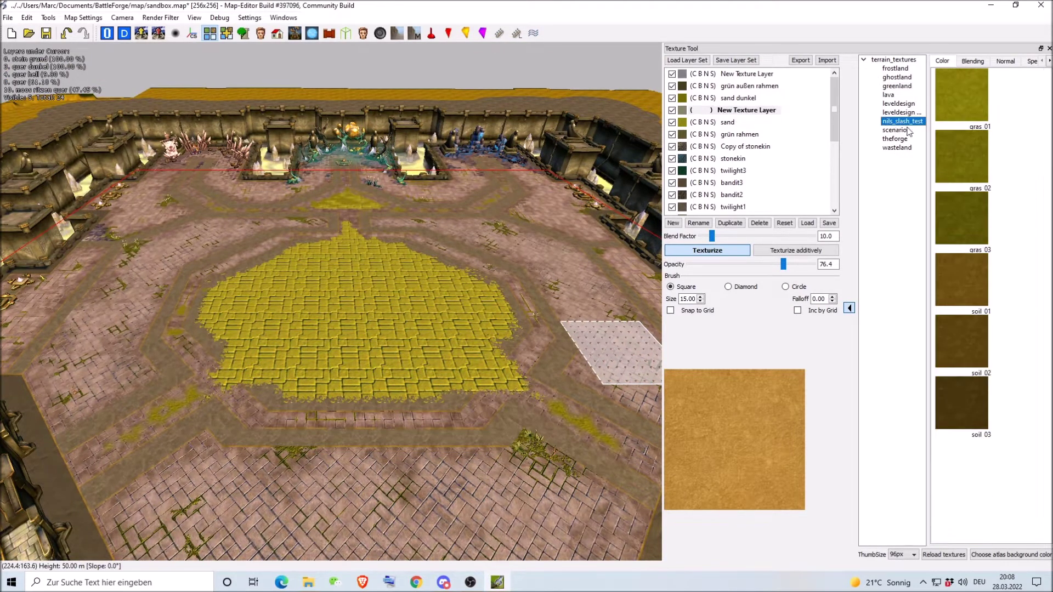
left_click(965, 241)
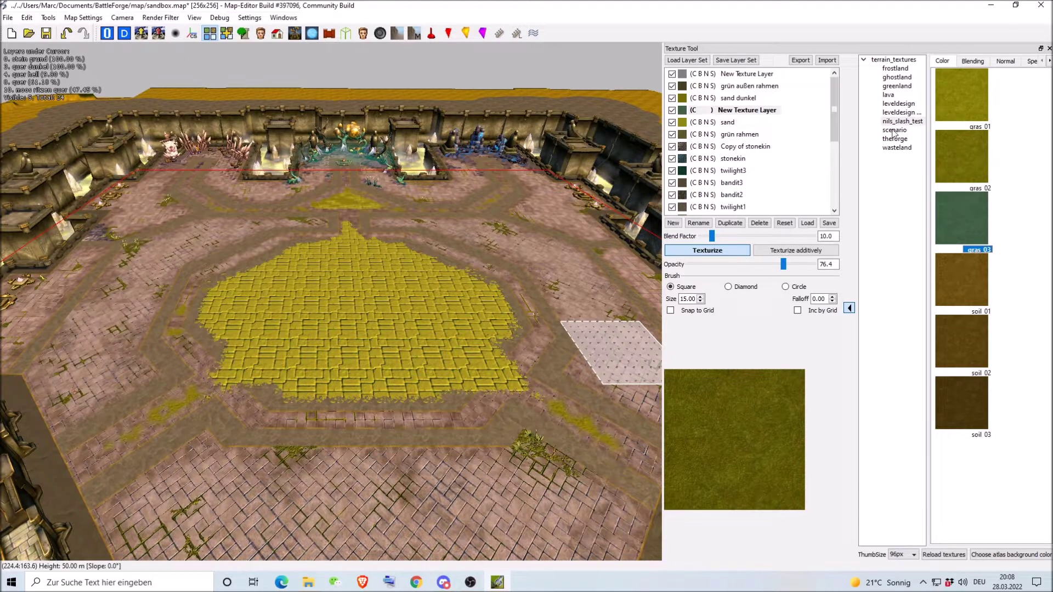
Paint the new layer over one half of the central area with the size 15 square brush and brush part of it off again.
mouse_move(560, 323)
left_mouse_down()
mouse_move(496, 444)
mouse_move(373, 437)
mouse_move(536, 378)
mouse_move(408, 309)
mouse_move(474, 219)
mouse_move(538, 191)
mouse_move(482, 198)
left_mouse_up()
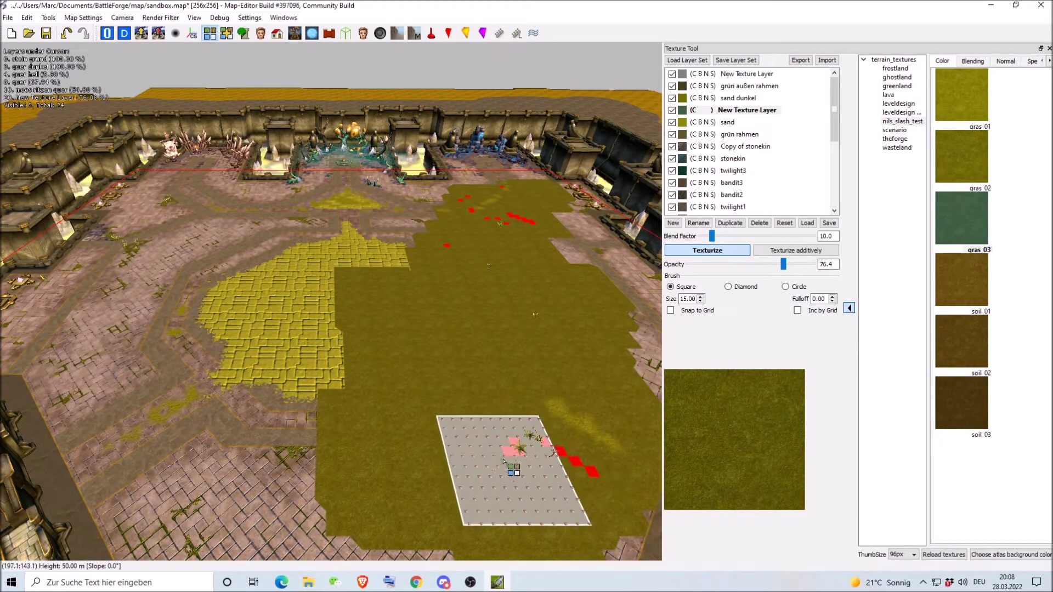
scroll(488, 461, "up", 2)
scroll(508, 465, "down", 3)
scroll(509, 465, "down", 1)
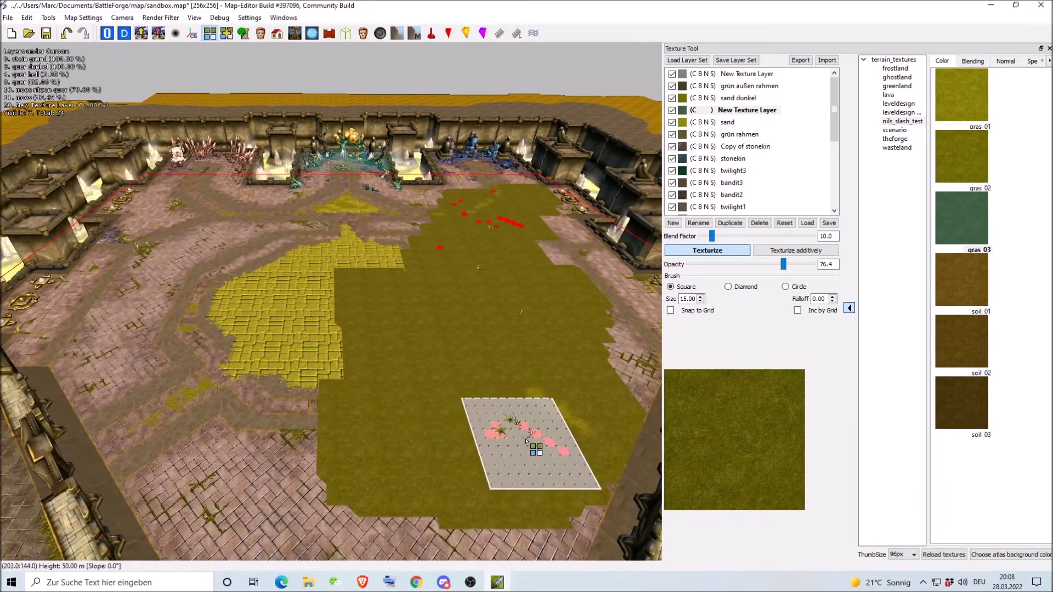
middle_click_drag(531, 447, 482, 432)
scroll(477, 438, "up", 3)
scroll(475, 442, "down", 4)
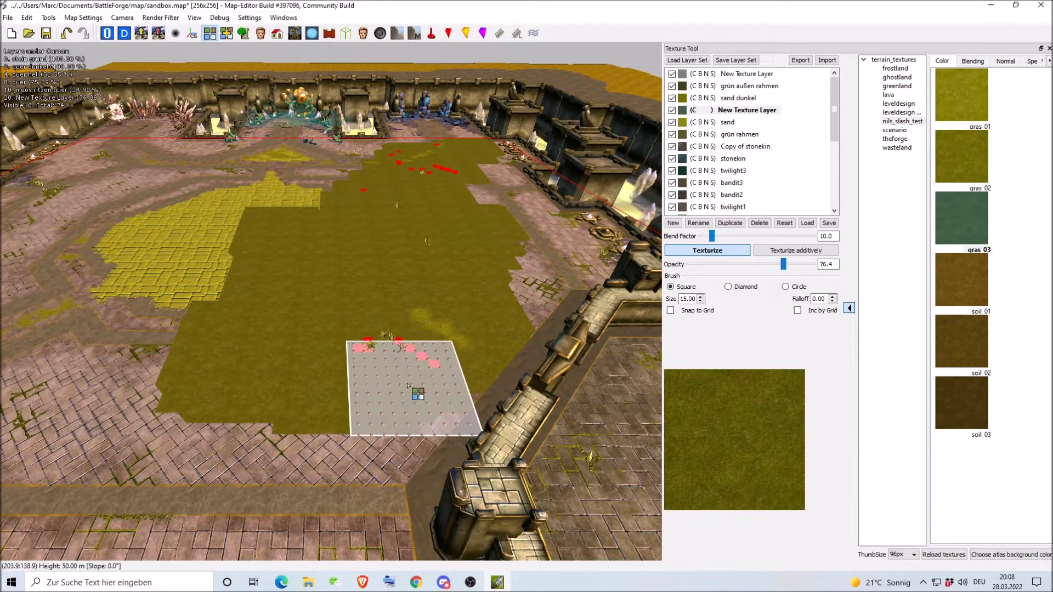
mouse_move(386, 404)
right_mouse_down()
mouse_move(308, 404)
mouse_move(198, 356)
mouse_move(271, 251)
mouse_move(238, 279)
mouse_move(272, 296)
mouse_move(263, 276)
right_mouse_up()
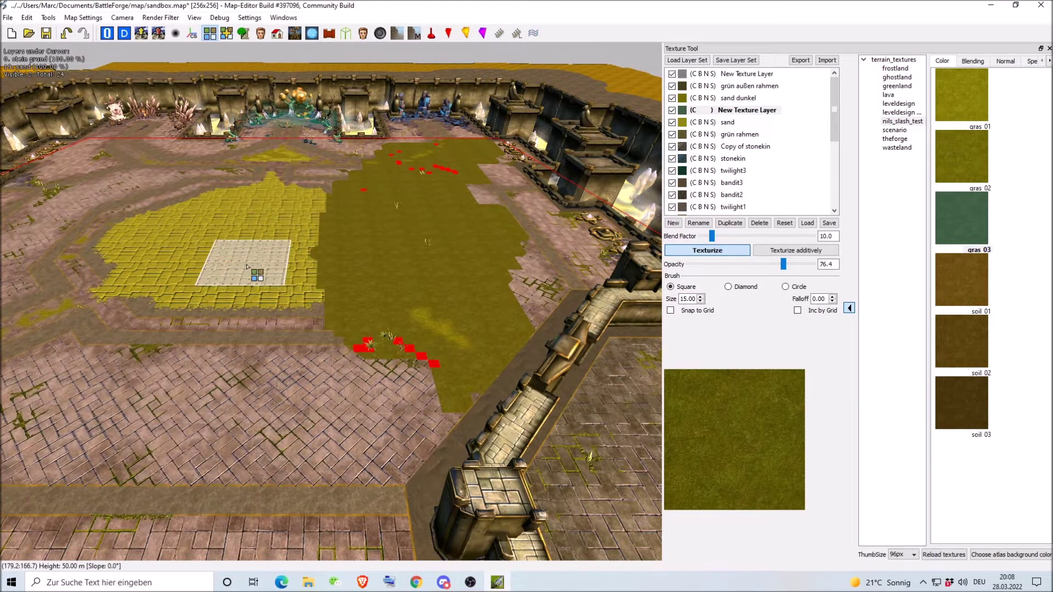
key("ctrl+z")
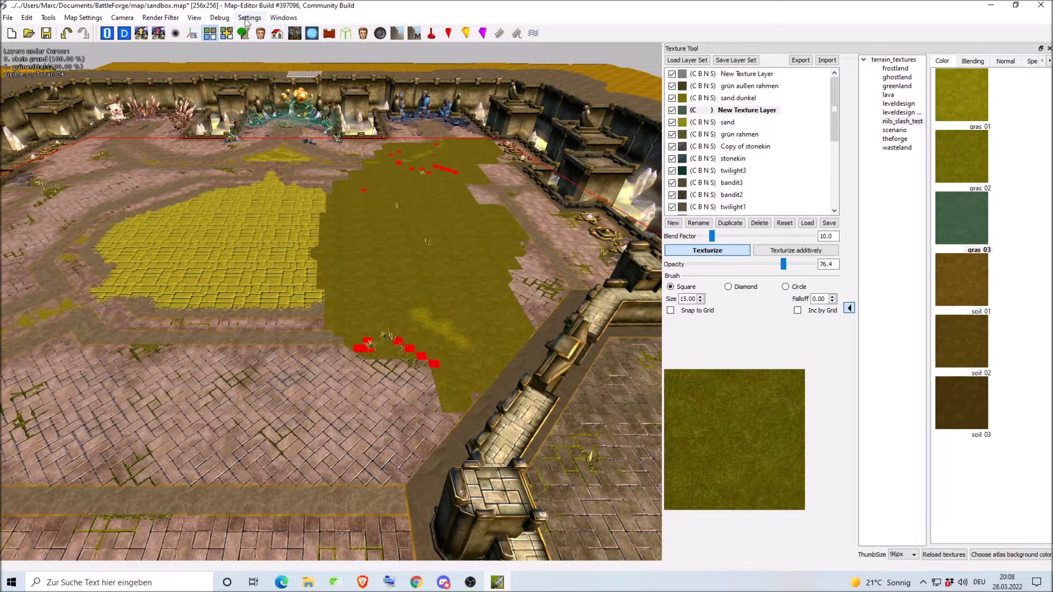
Check the debug display options and inspect the red tiles in the painted area up close.
left_click(220, 18)
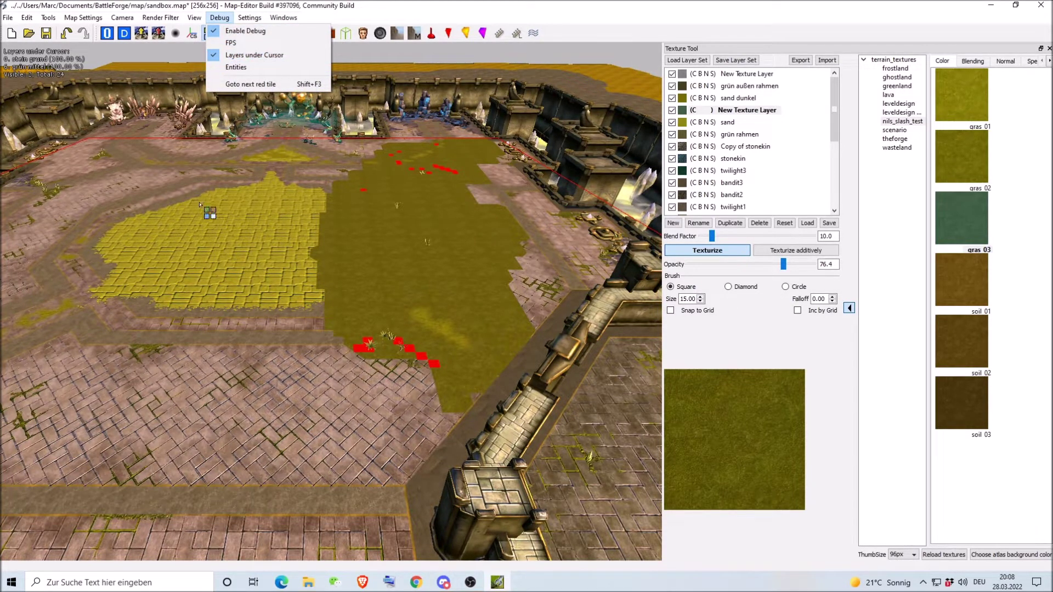
left_click(376, 241)
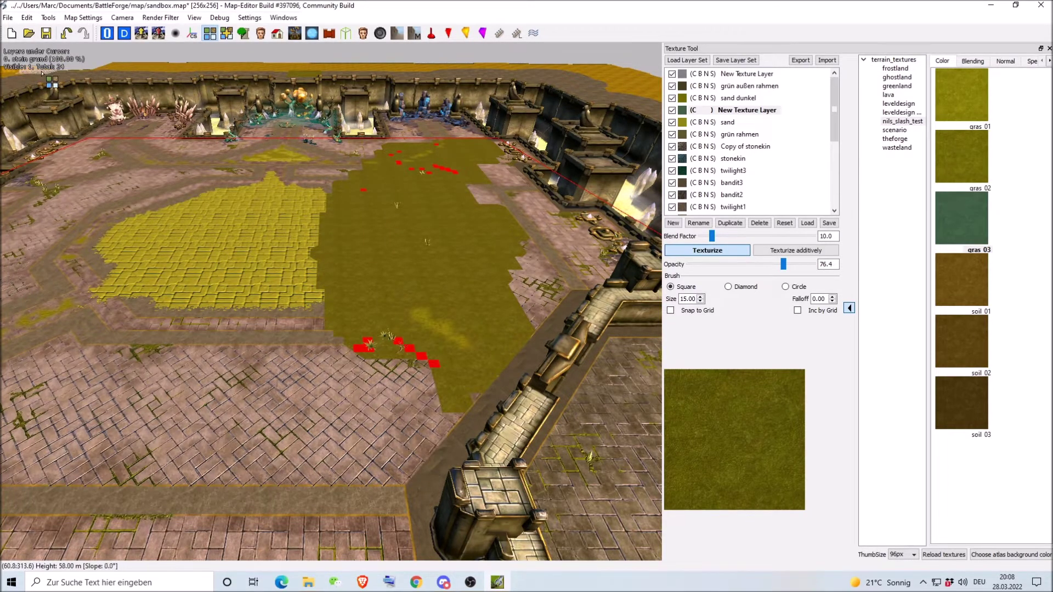
scroll(45, 63, "down", 3)
scroll(226, 230, "up", 6)
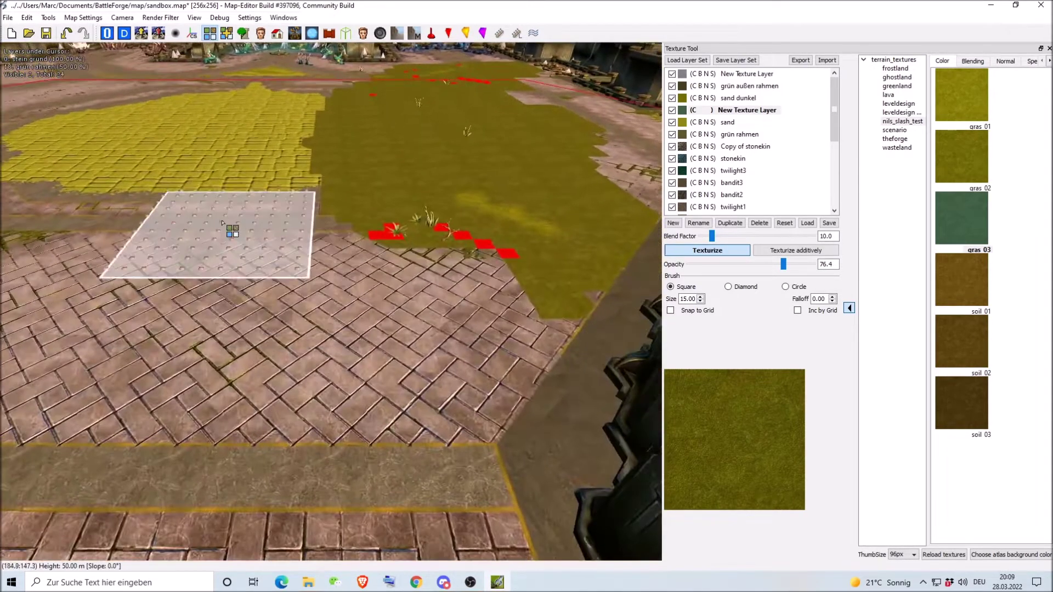
scroll(471, 161, "down", 5)
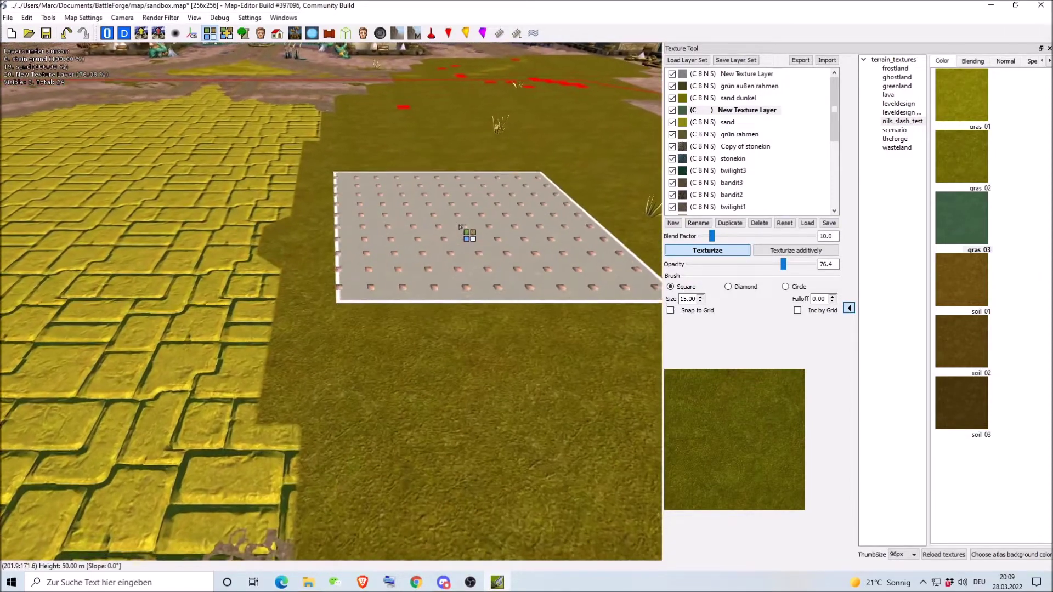
scroll(453, 220, "up", 10)
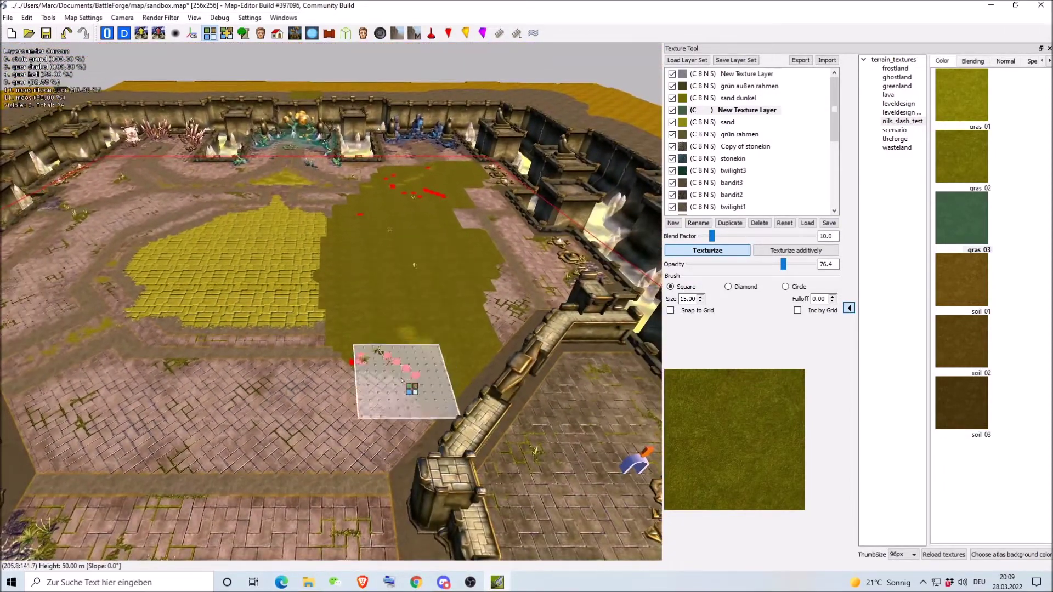
Brush the remaining gras_03 paint of the new layer off the central area.
mouse_move(401, 380)
left_mouse_down("ctrl")
mouse_move(376, 258)
mouse_move(418, 195)
mouse_move(436, 270)
mouse_move(477, 202)
mouse_move(387, 176)
left_mouse_up("ctrl")
scroll(364, 406, "down", 5)
scroll(376, 428, "up", 7)
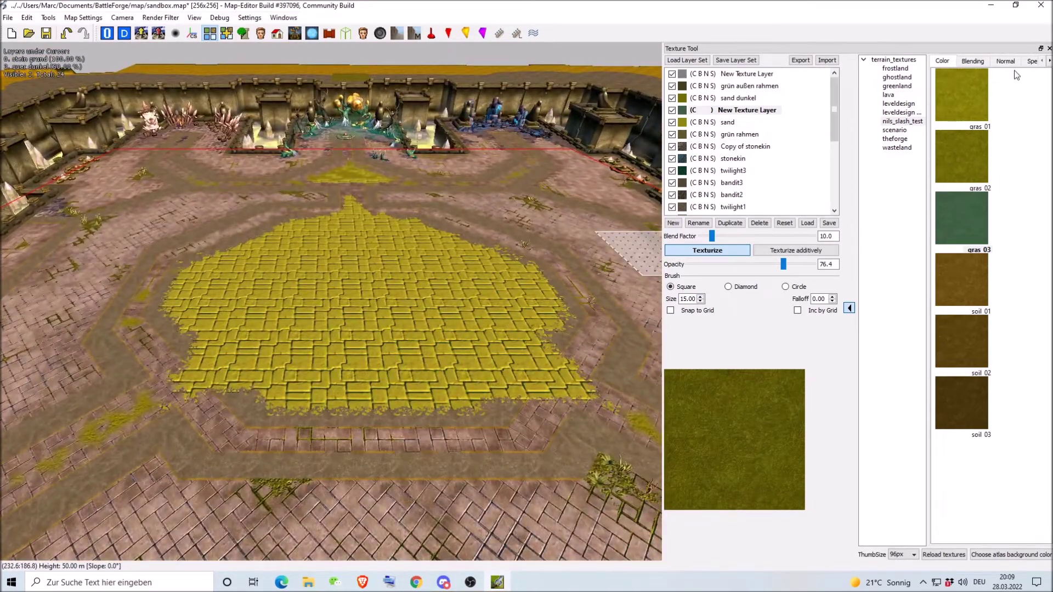
scroll(334, 404, "down", 3)
scroll(345, 402, "up", 3)
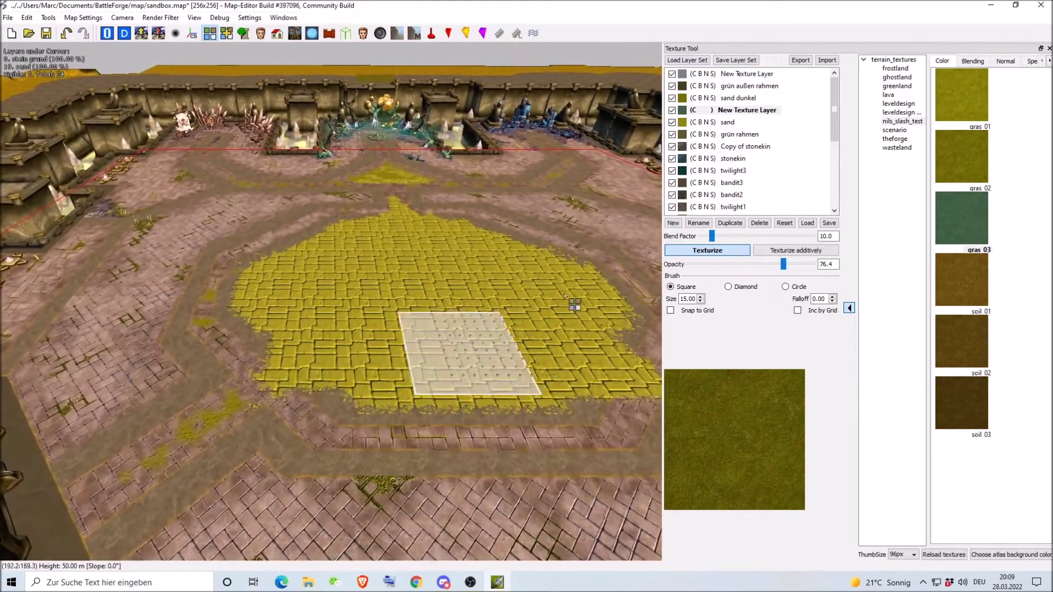
Close the Texture Tool and open the Entity Placement window for the sandbox map.
left_click(1048, 48)
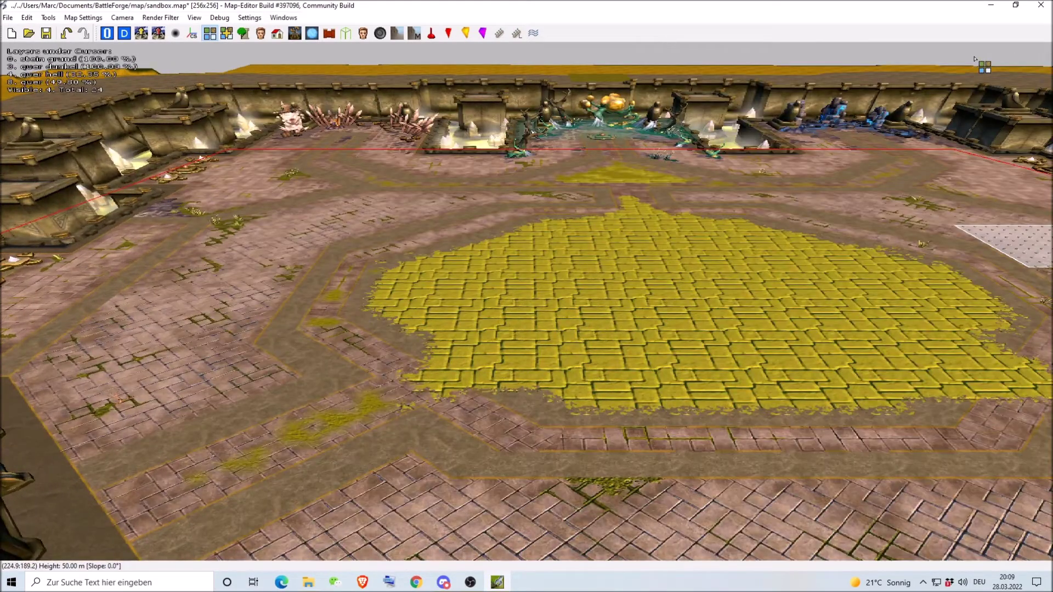
scroll(482, 164, "up", 3)
left_click(283, 17)
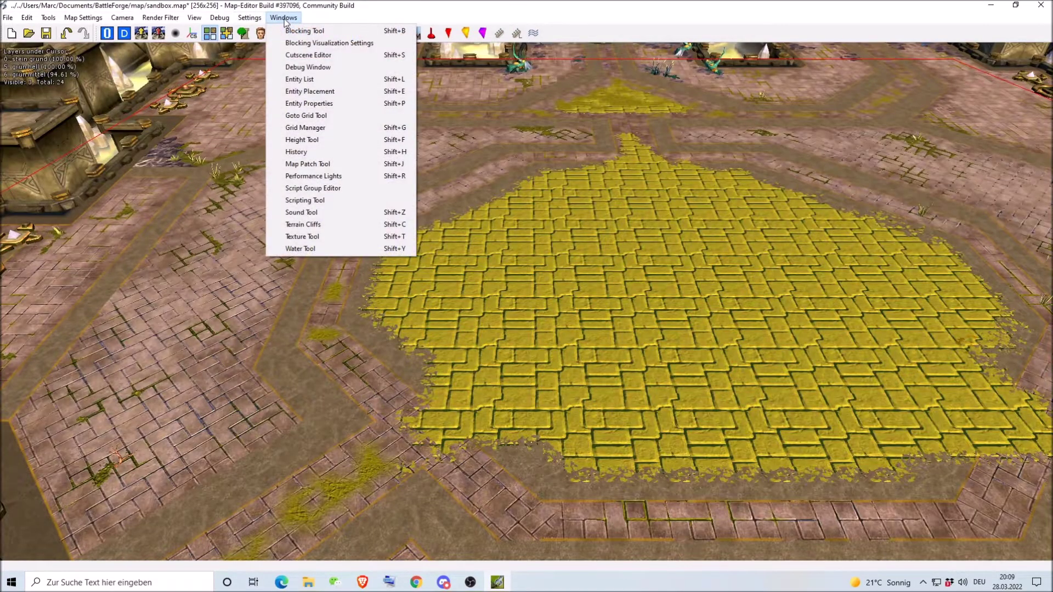
left_click(331, 92)
key("s")
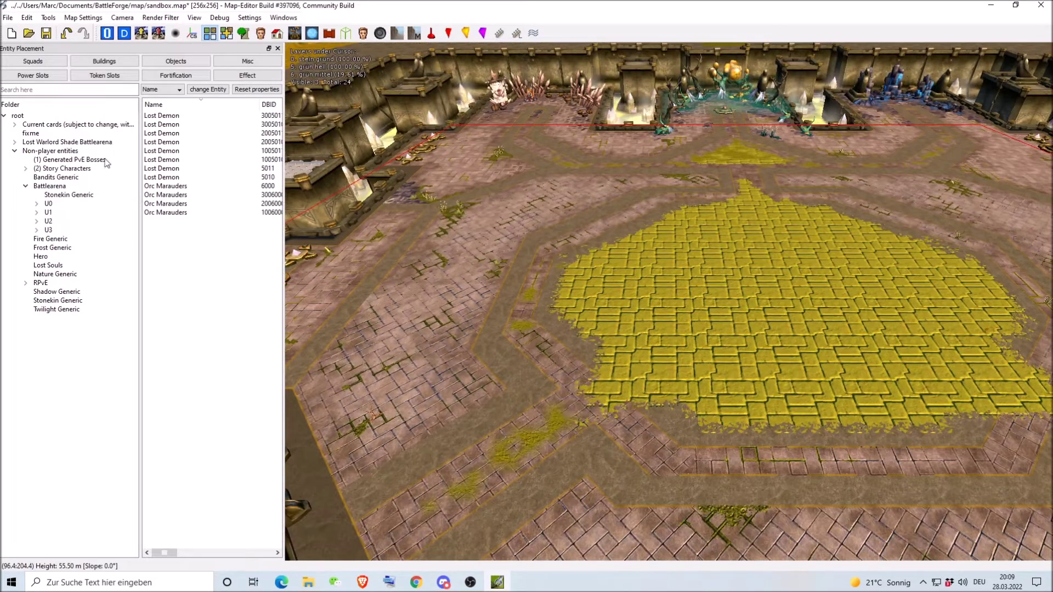
Browse the placeable objects to Mapart, greenland, bushes and select fern_s_001.
left_click(166, 60)
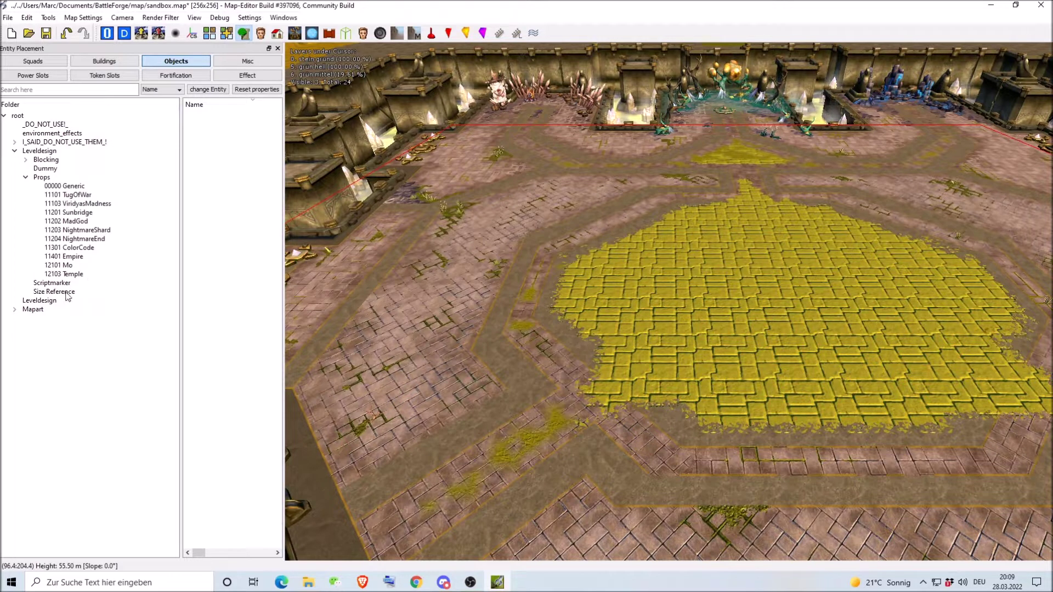
left_click(40, 301)
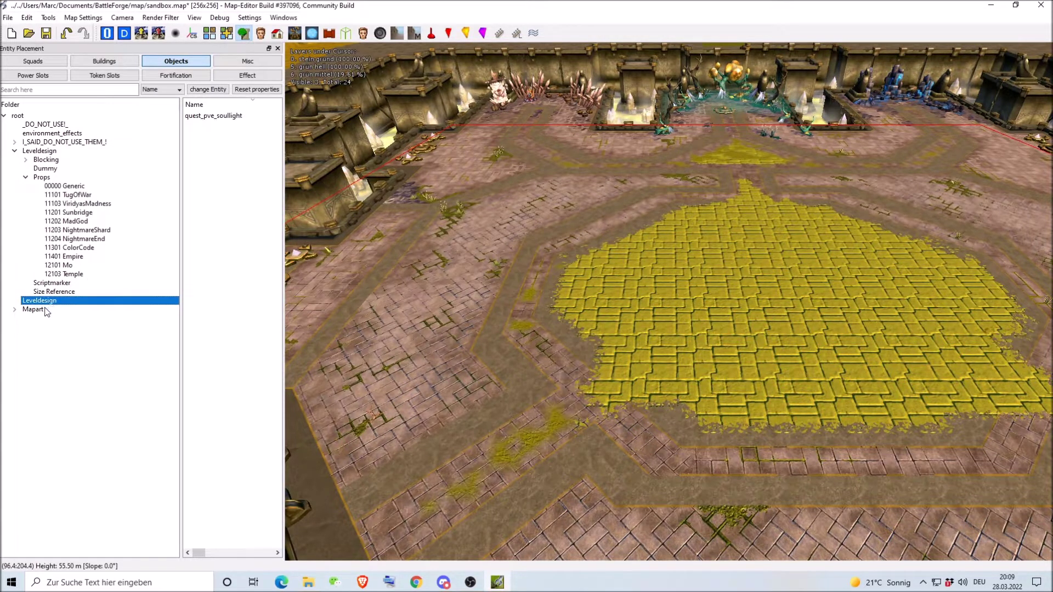
left_click(34, 310)
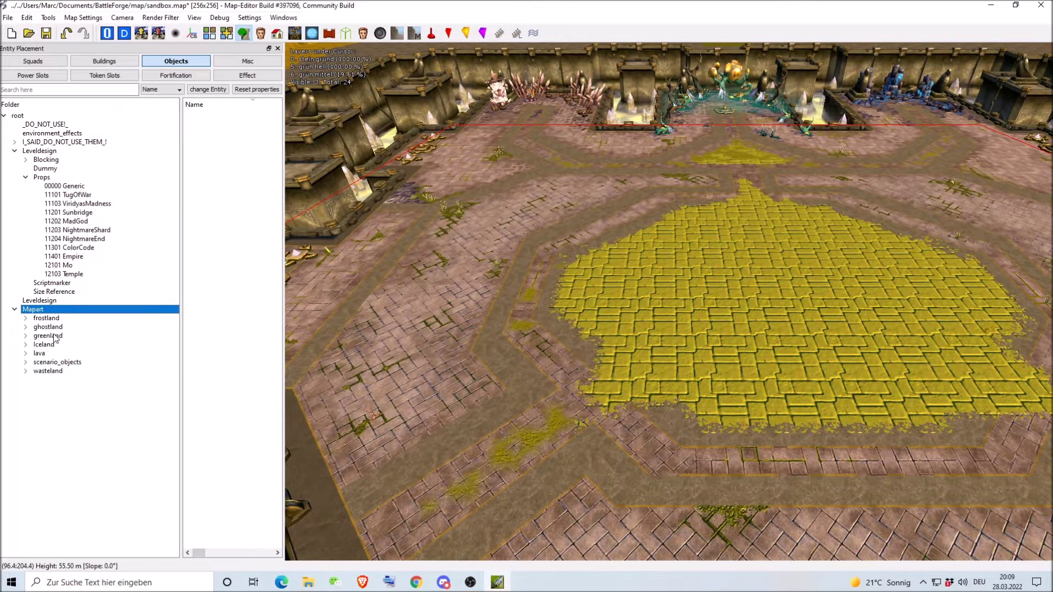
double_click(54, 336)
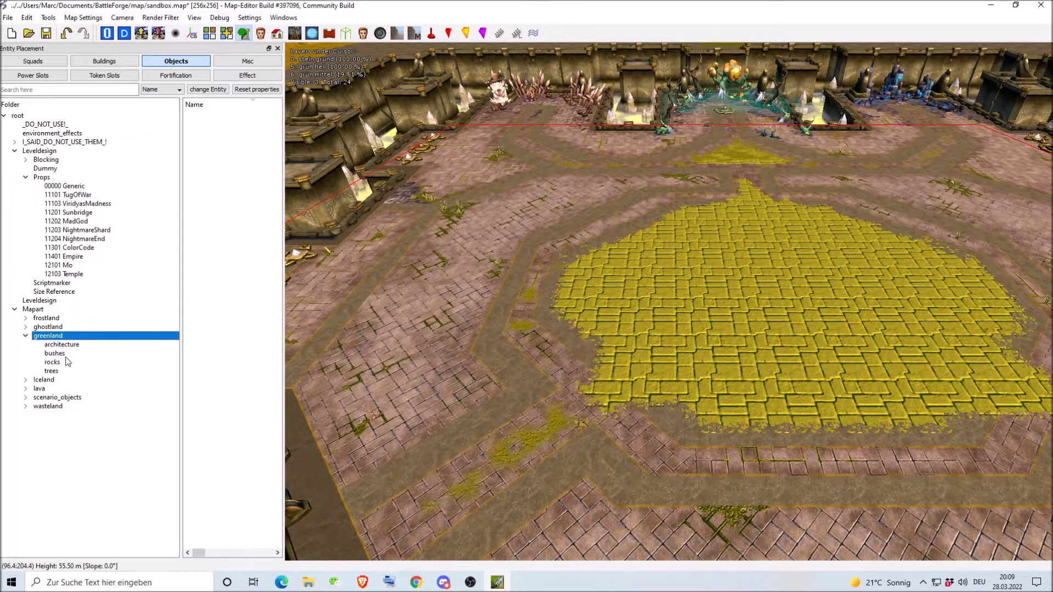
left_click(58, 346)
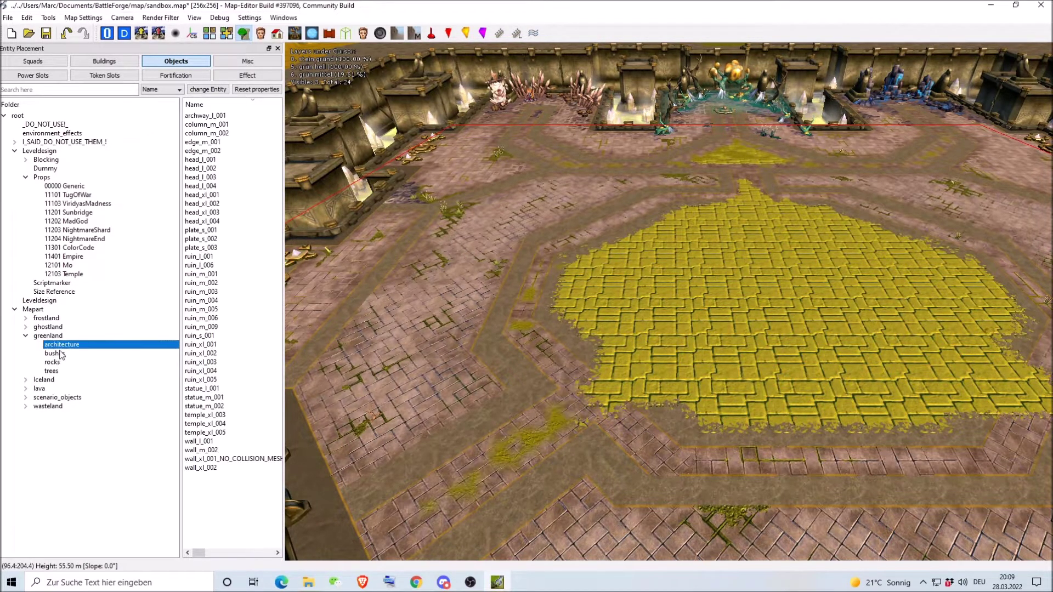
left_click(61, 354)
left_click(222, 144)
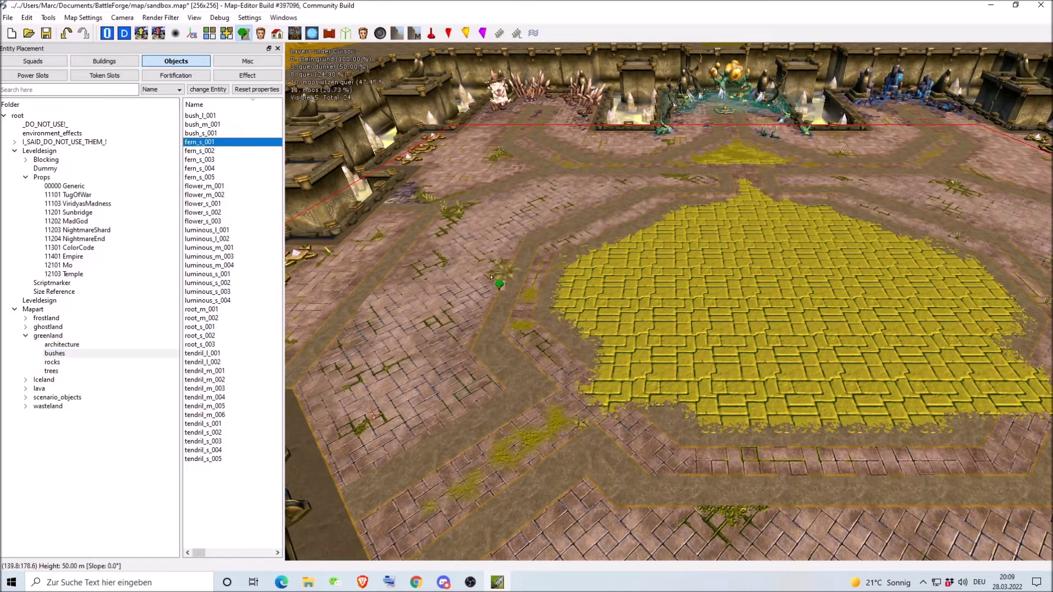
Place a cluster of flower_m_001 on the yellow central area and surround it with a ring of flower_m_002.
key("Down")
key("Down")
key("Down")
key("Down")
key("Down")
key("Down")
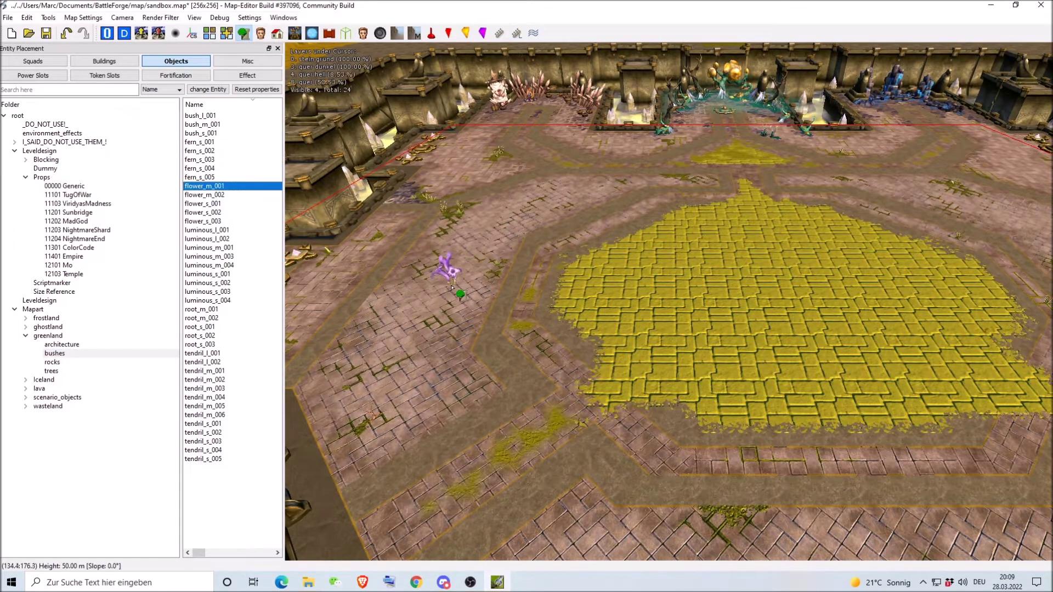
key("Up")
scroll(451, 290, "down", 5)
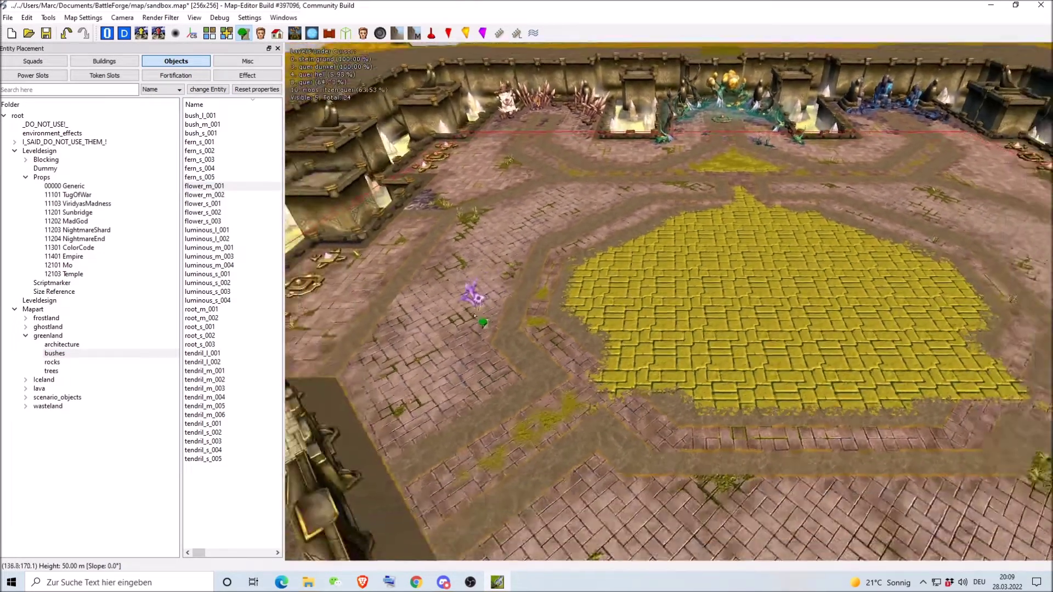
key("w")
key("d")
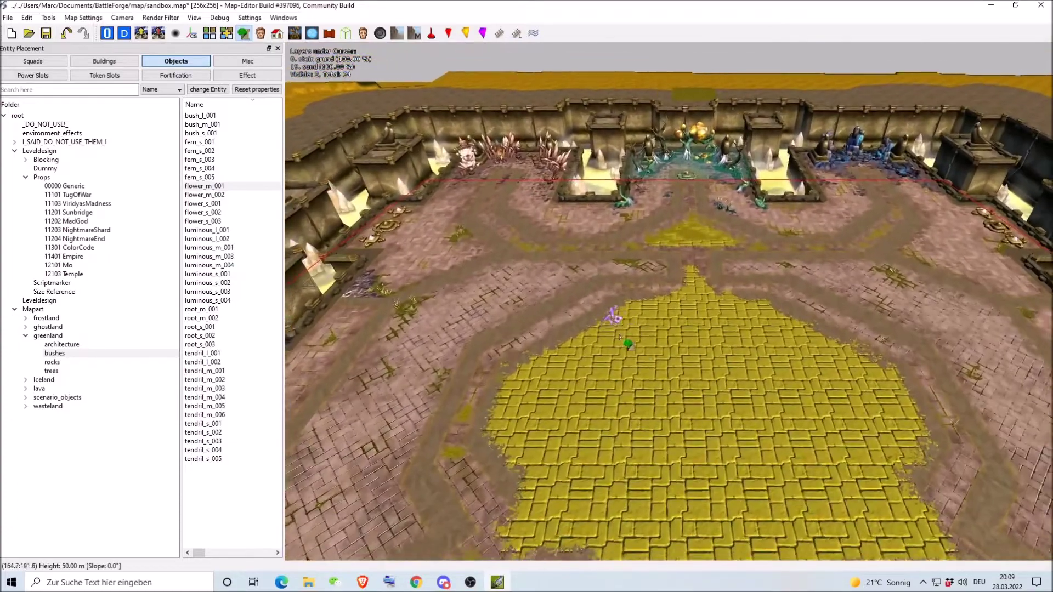
scroll(633, 356, "up", 3)
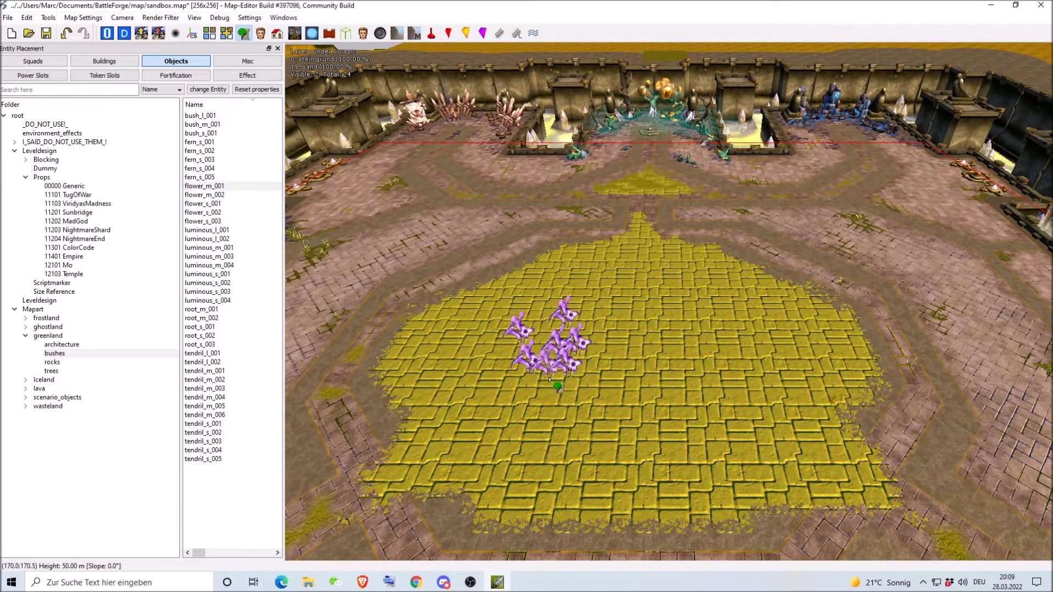
Show the Entity Properties and select one of the flower_m_002 objects in the outer ring.
left_click(284, 18)
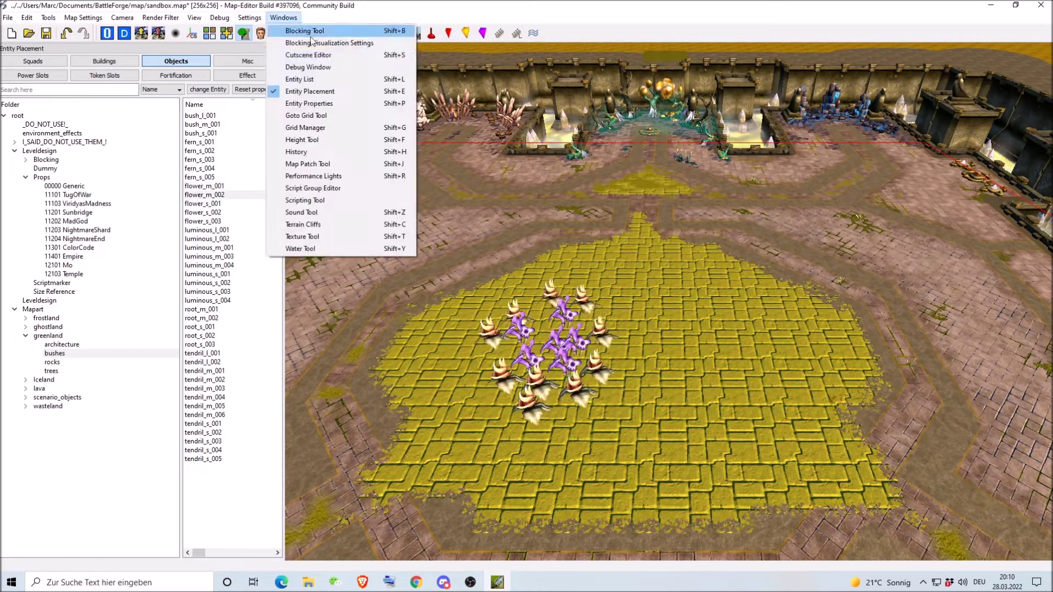
left_click(320, 103)
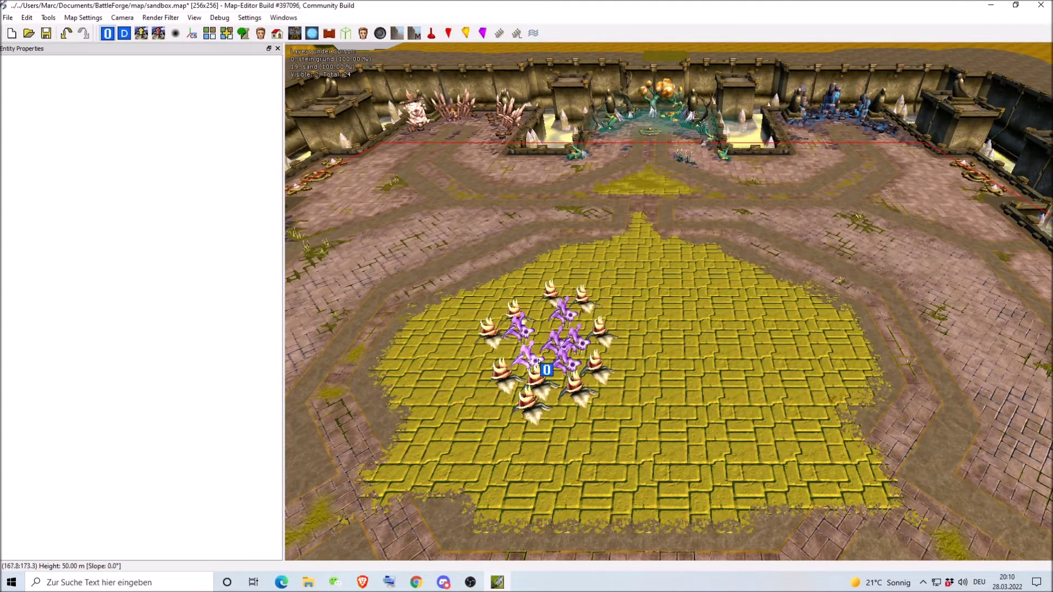
scroll(538, 361, "up", 1)
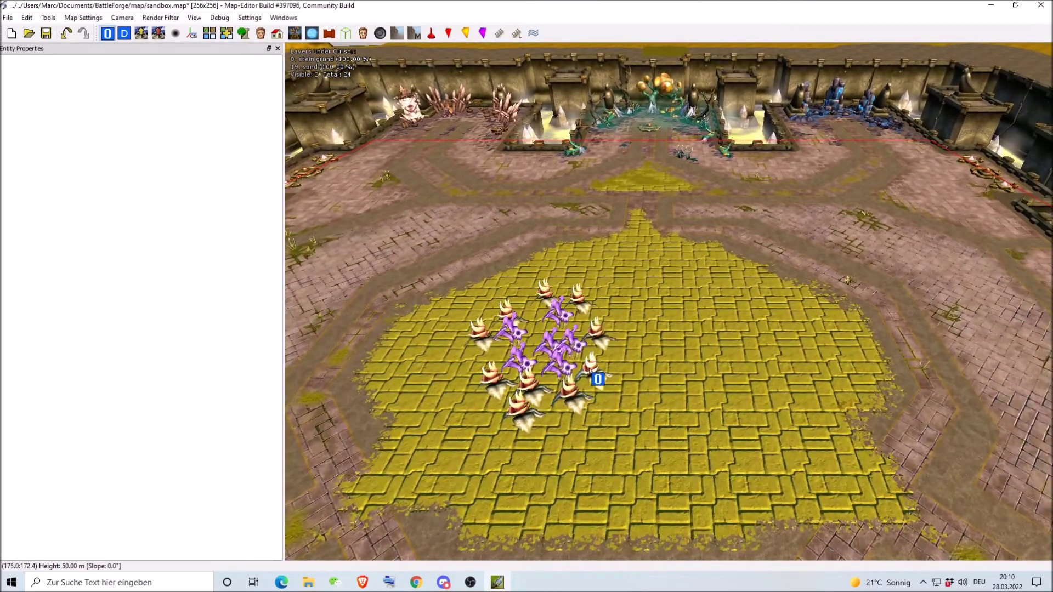
left_click(599, 381)
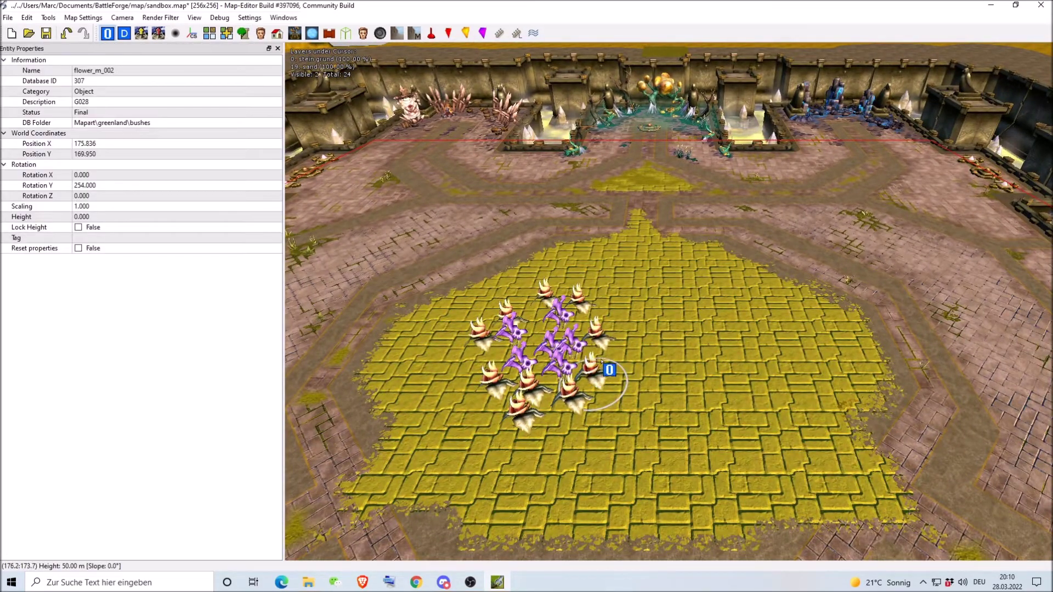
Move the selected flower_m_002 away from the ring to about X 183.8, Y 177.5 and rotate it to 51 about Y.
left_click_drag(648, 337, 618, 377)
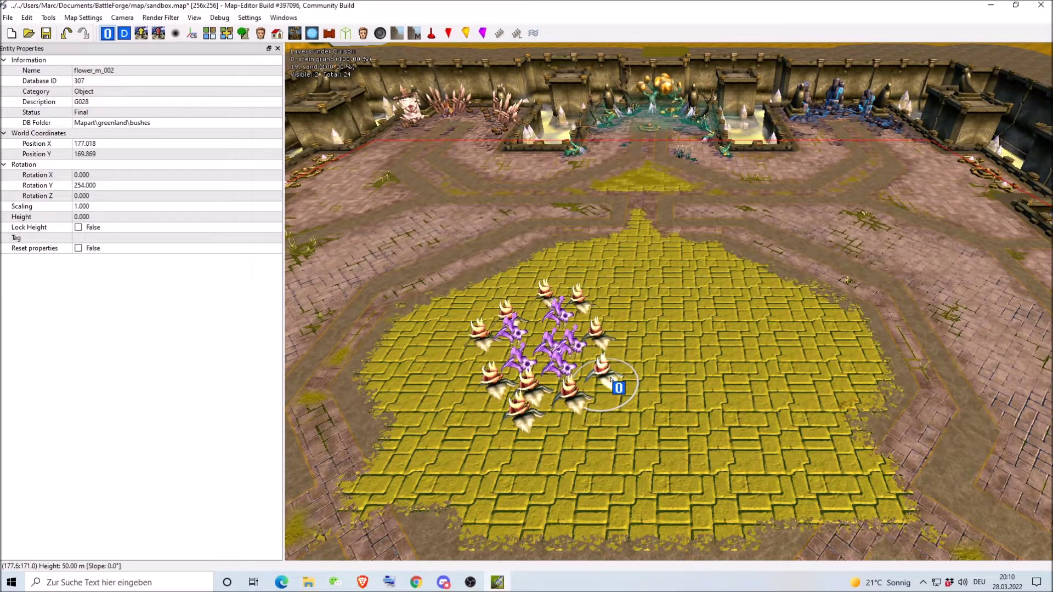
left_click_drag(611, 378, 743, 345)
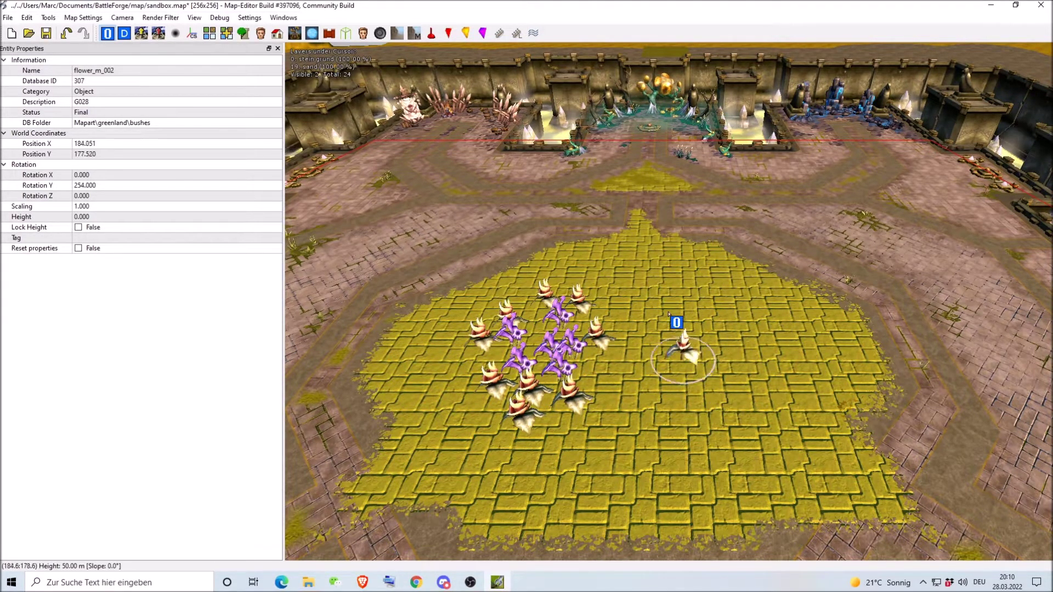
mouse_move(668, 313)
left_mouse_down()
mouse_move(752, 248)
mouse_move(718, 310)
mouse_move(671, 330)
left_mouse_up()
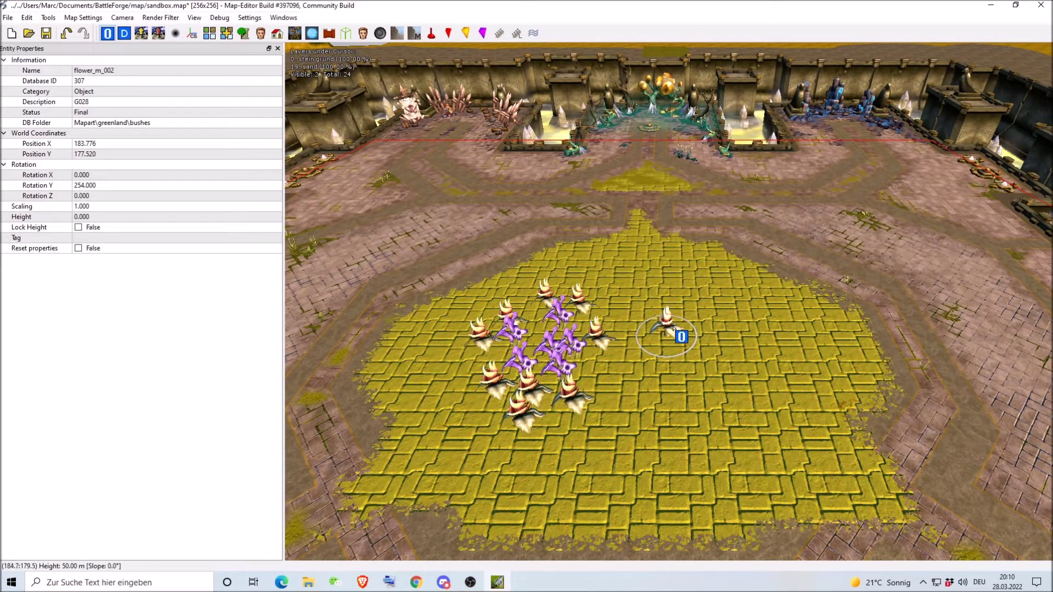
right_click_drag(681, 314, 699, 246)
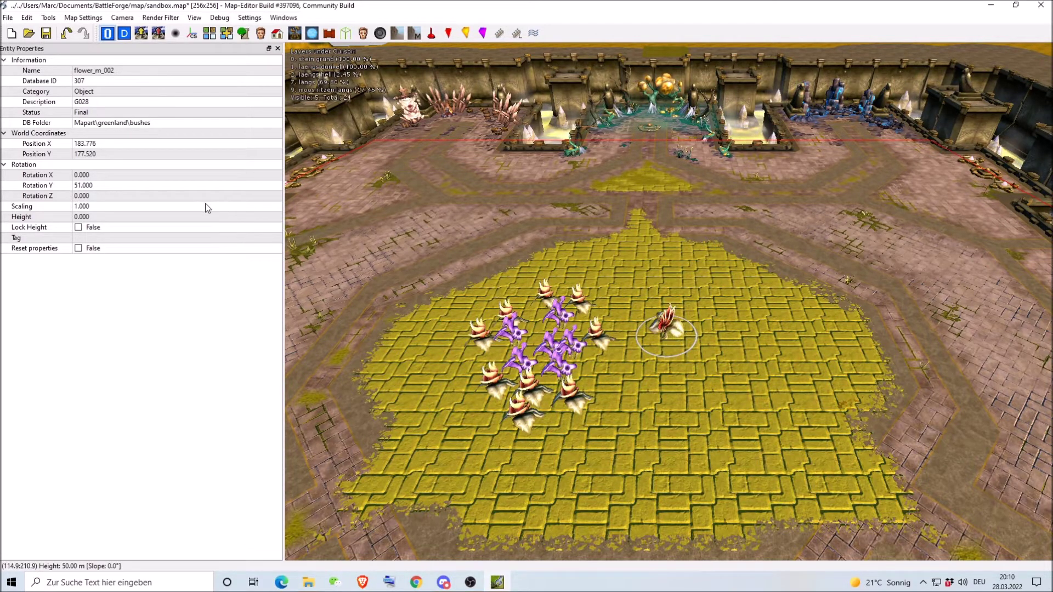
Try several sizes for the separated flower and set its scaling to 2.2.
left_click(105, 207)
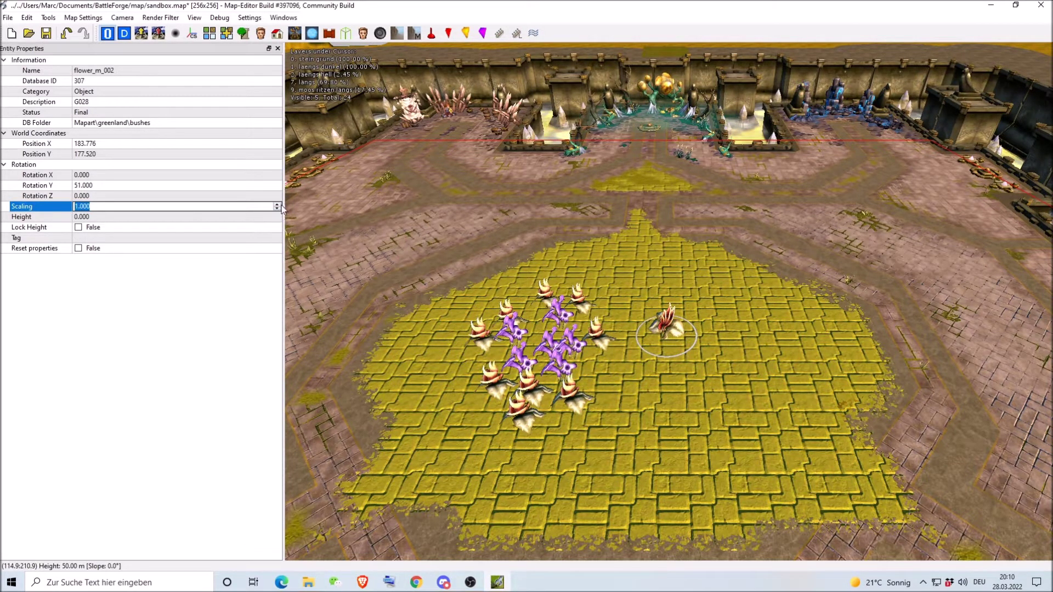
left_click(277, 203)
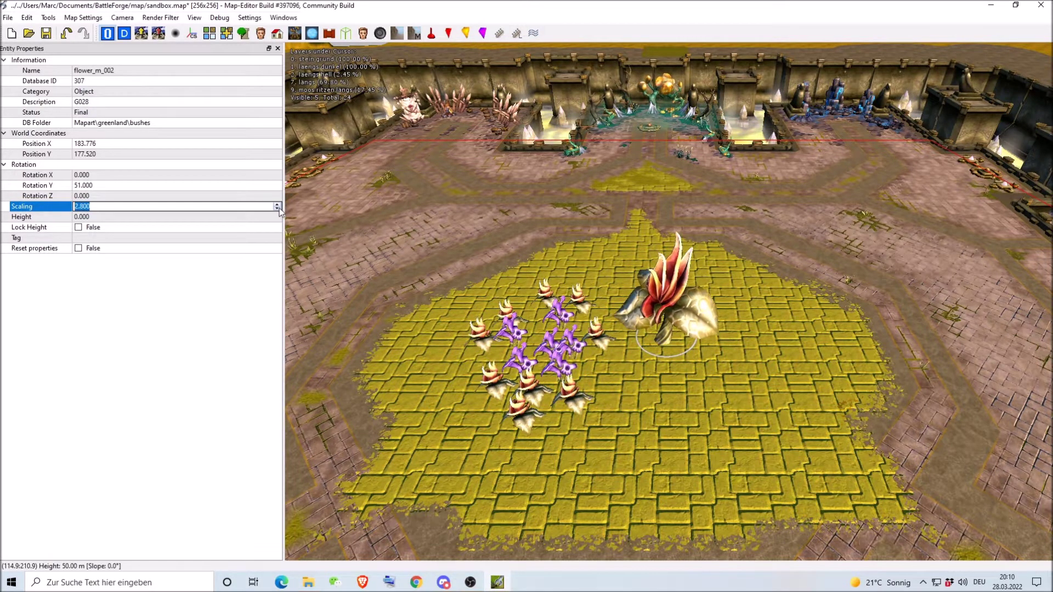
scroll(277, 208, "down", 10)
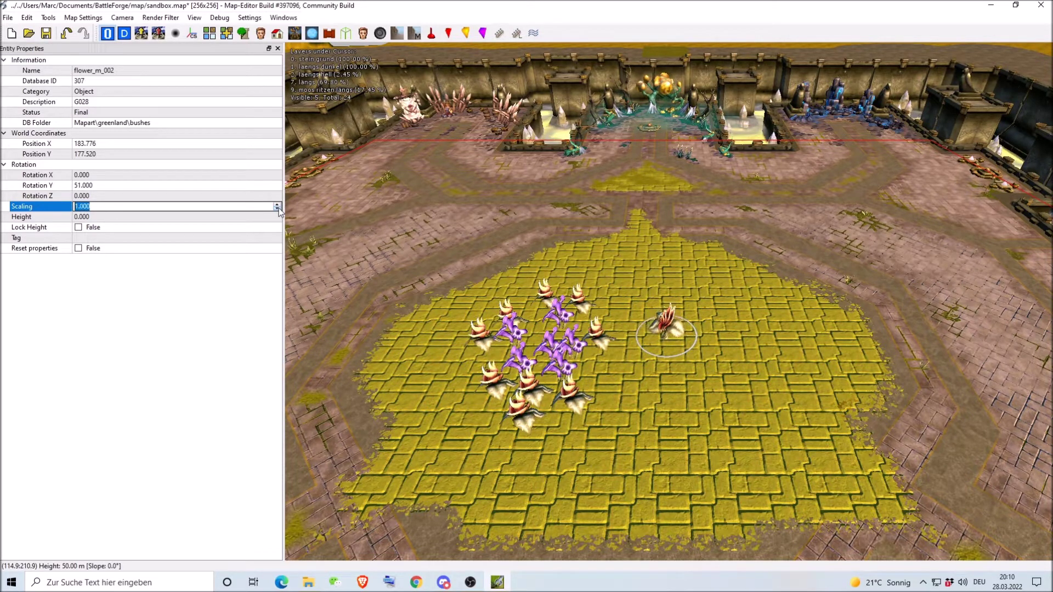
scroll(279, 207, "up", 8)
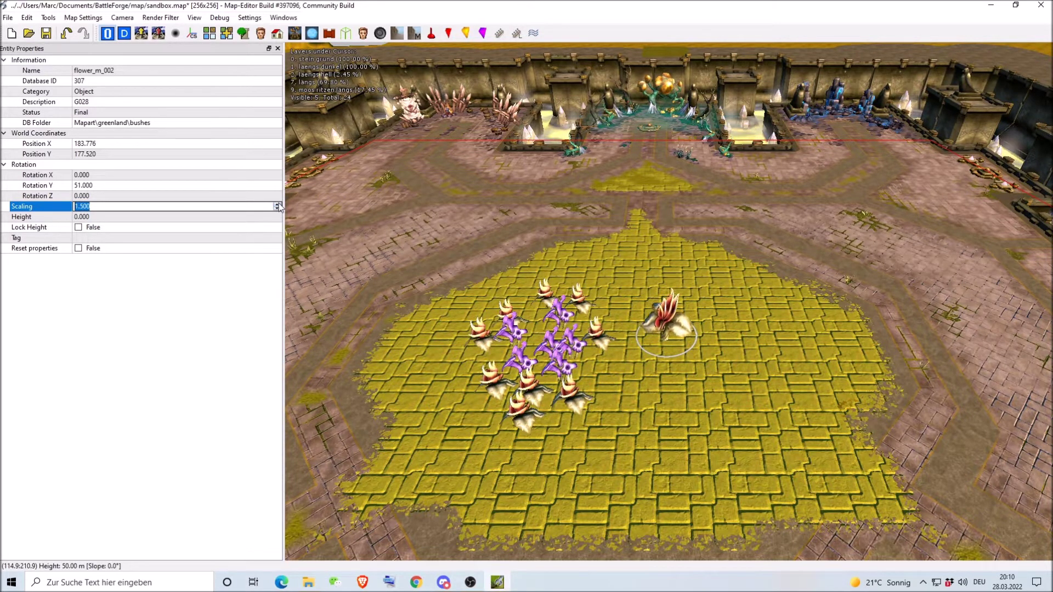
scroll(278, 208, "up", 4)
Tilt the enlarged flower by setting its Z rotation to 70.
left_click(105, 196)
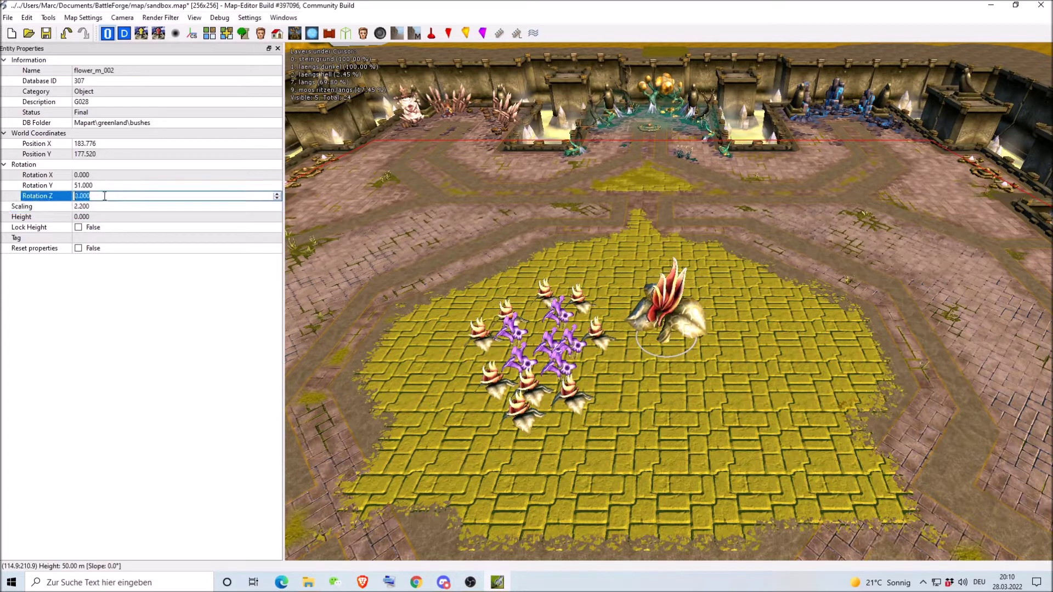
scroll(204, 195, "down", 10)
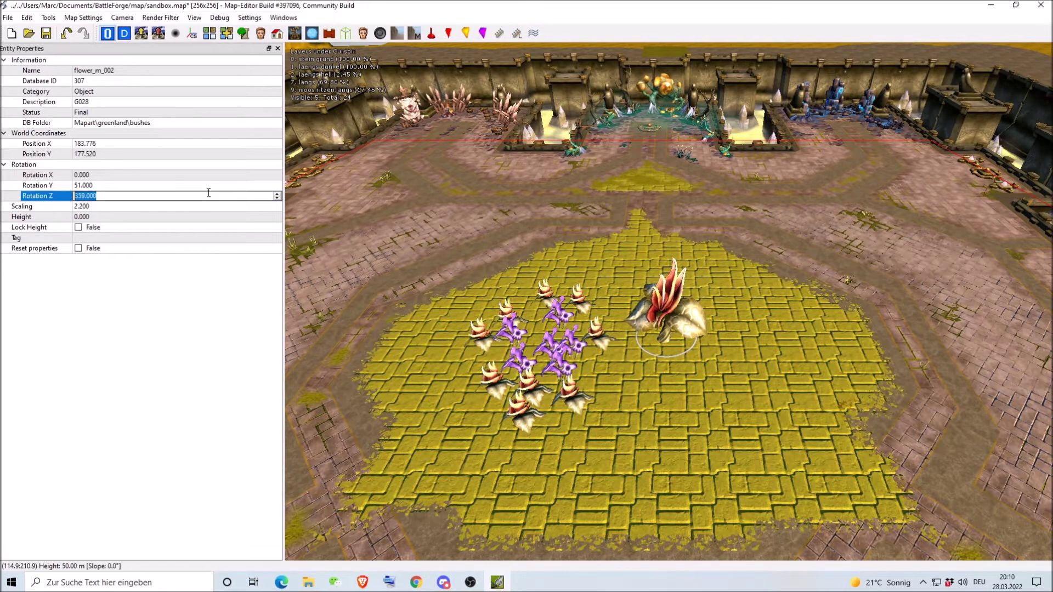
scroll(207, 195, "down", 5)
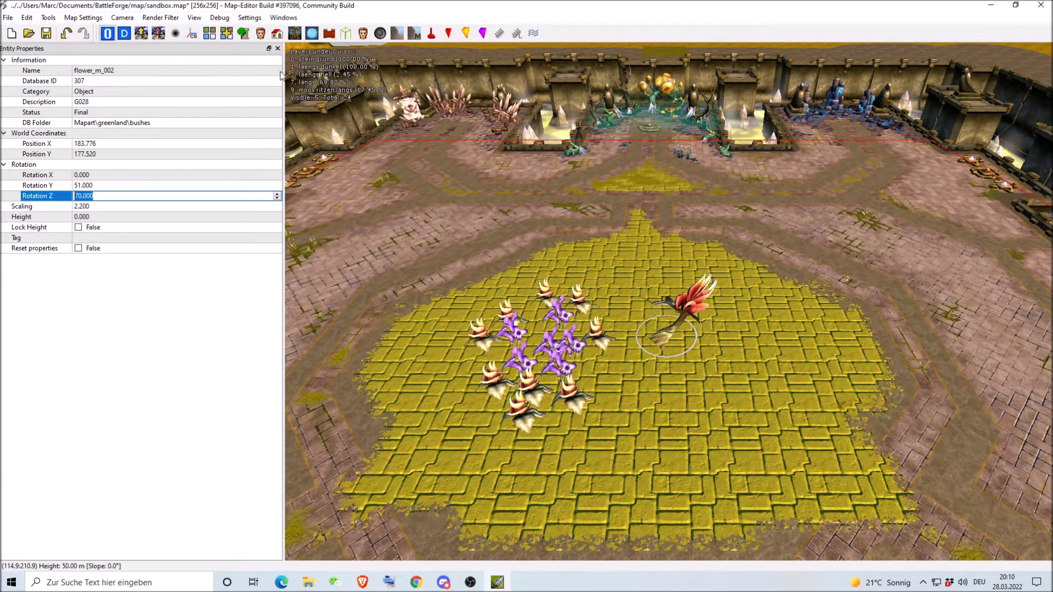
Bring back Entity Placement alongside the properties and choose luminous_m_001 from the greenland bushes.
left_click(283, 18)
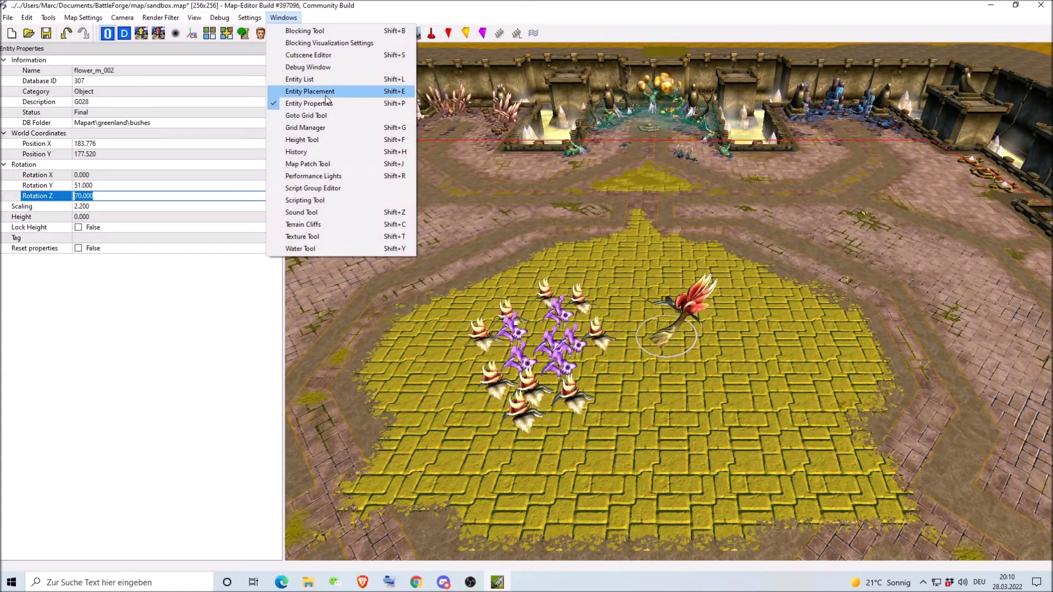
left_click(305, 92)
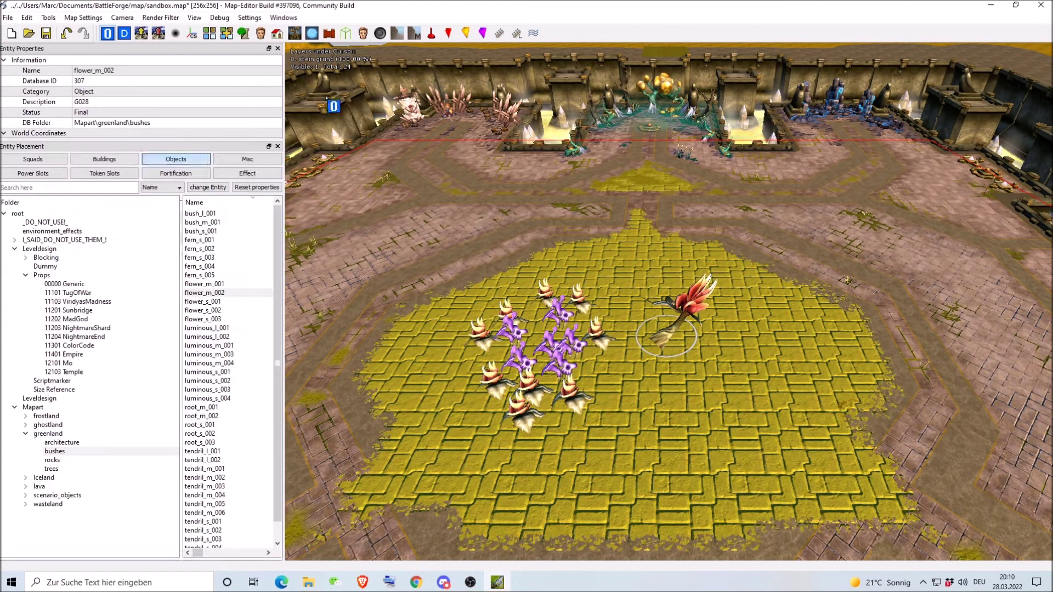
left_click(219, 346)
scroll(628, 431, "down", 3)
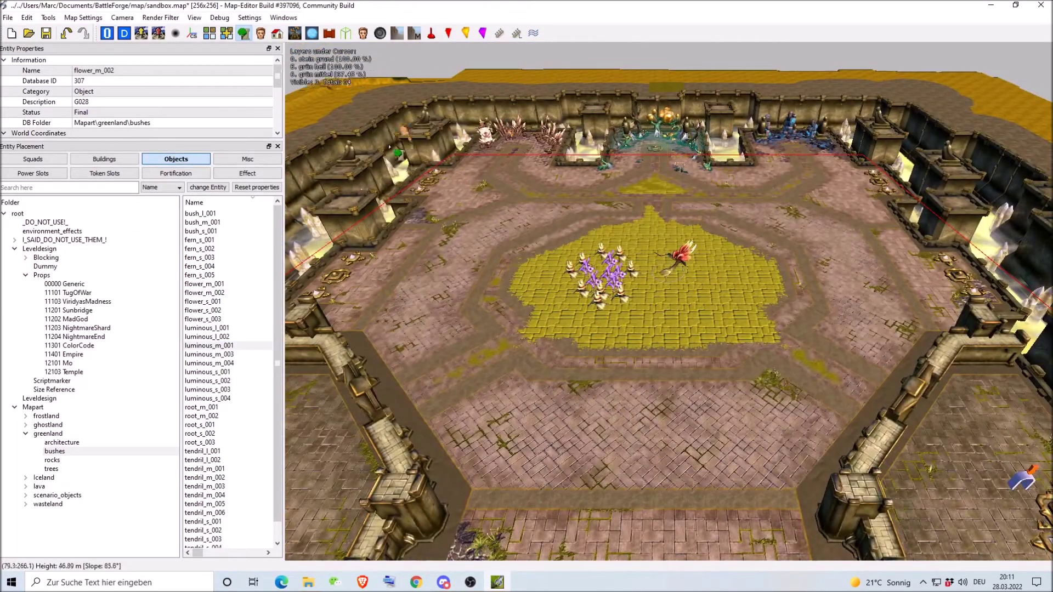
Check the available file commands and survey the arena and its placed flowers from several angles and distances.
left_click(8, 17)
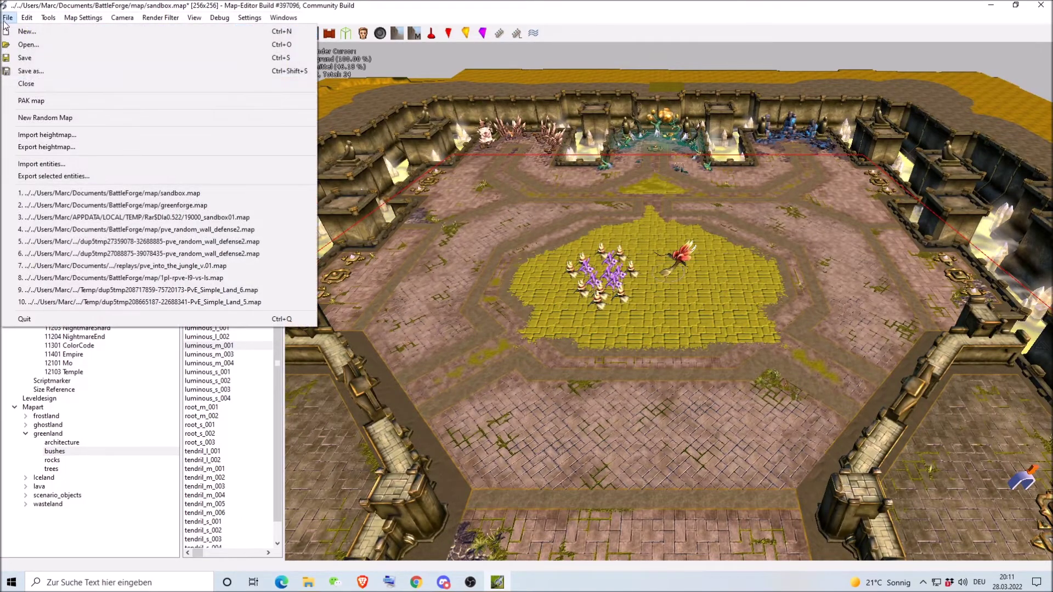
left_click(449, 243)
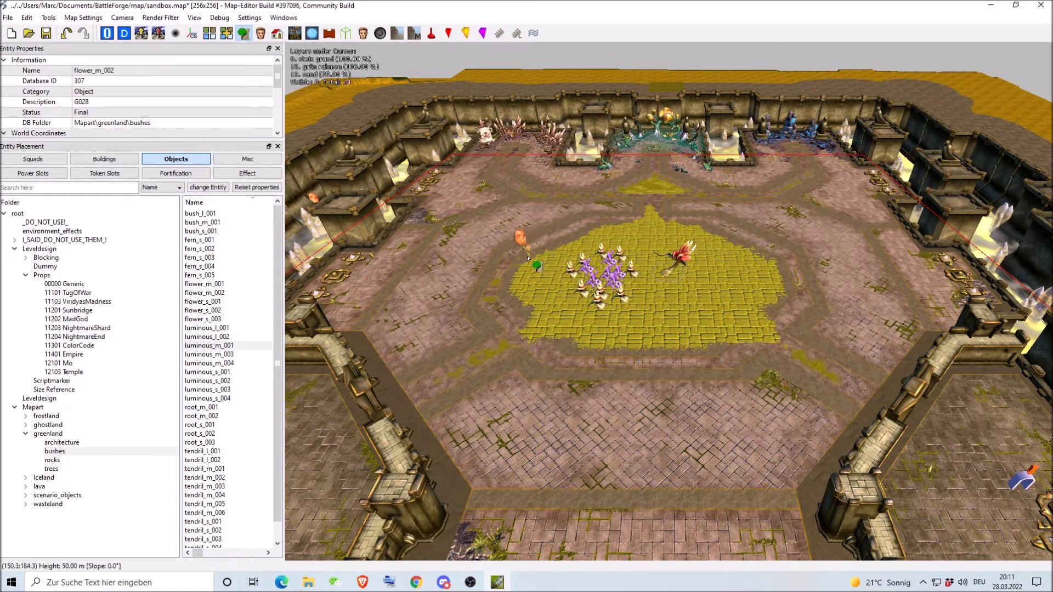
scroll(521, 237, "down", 3)
scroll(538, 260, "up", 3)
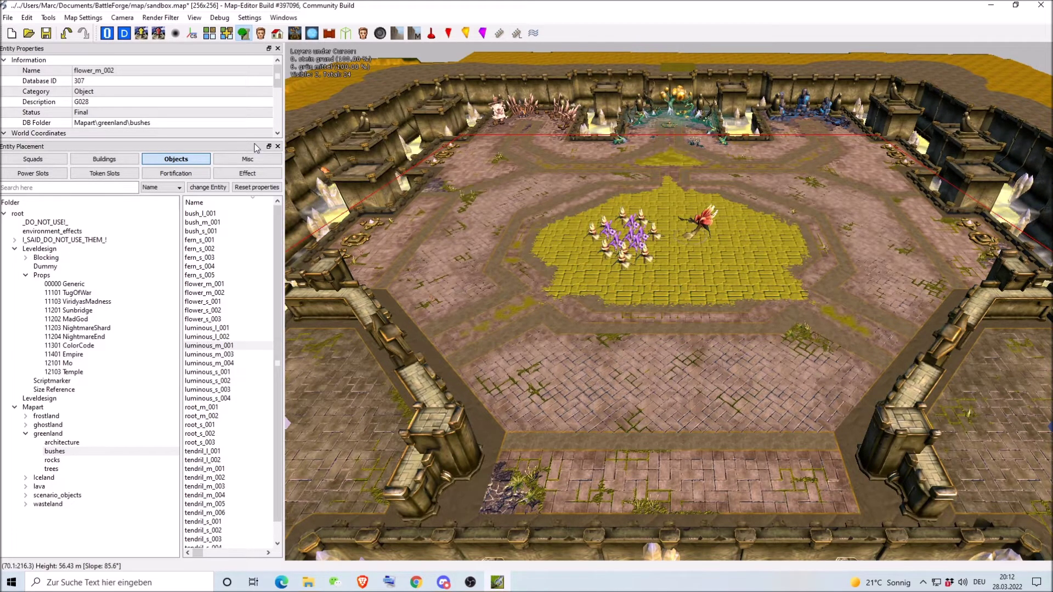
scroll(614, 327, "up", 3)
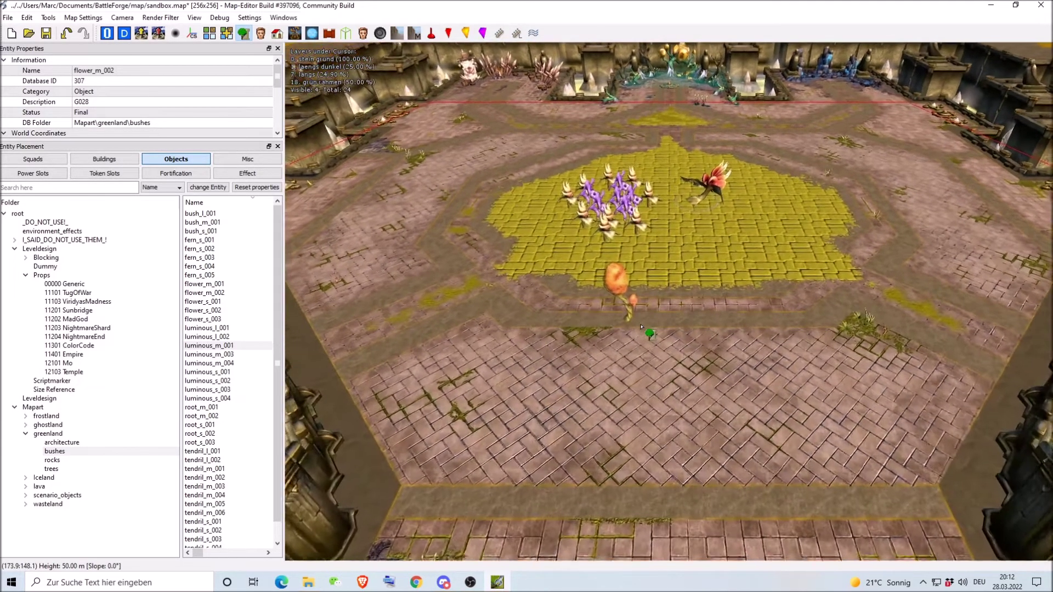
scroll(647, 322, "down", 2)
scroll(662, 317, "down", 3)
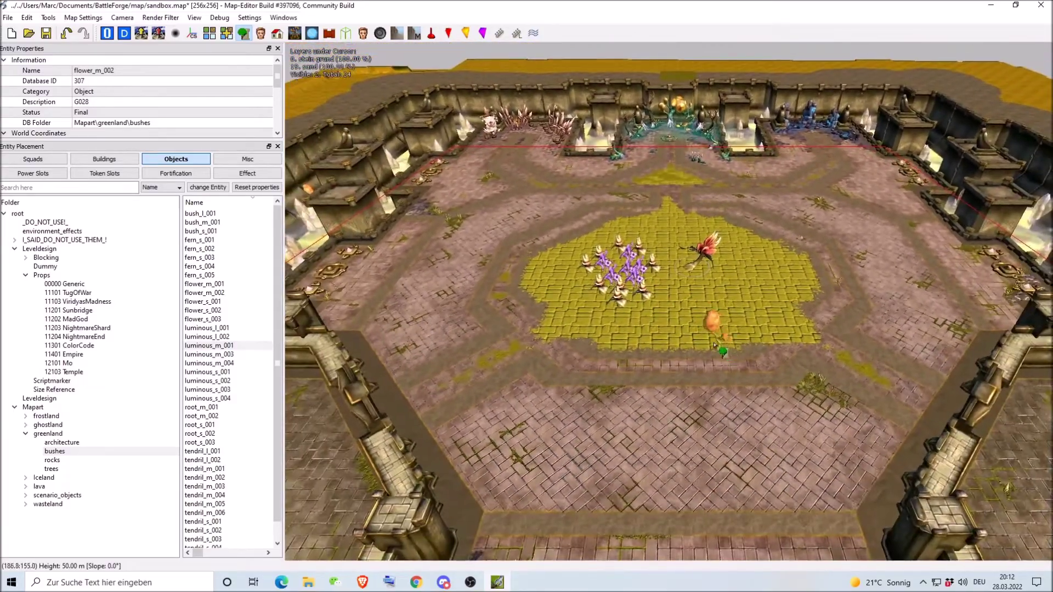
scroll(696, 345, "down", 2)
key("a")
scroll(670, 326, "up", 3)
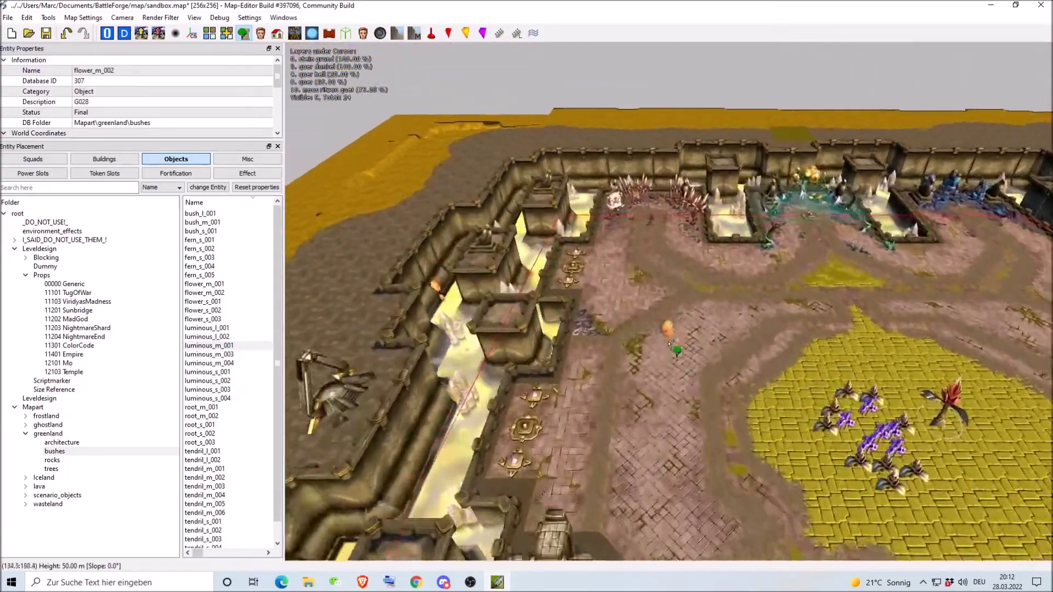
key("w")
scroll(647, 357, "down", 3)
key("s")
key("d")
key("a")
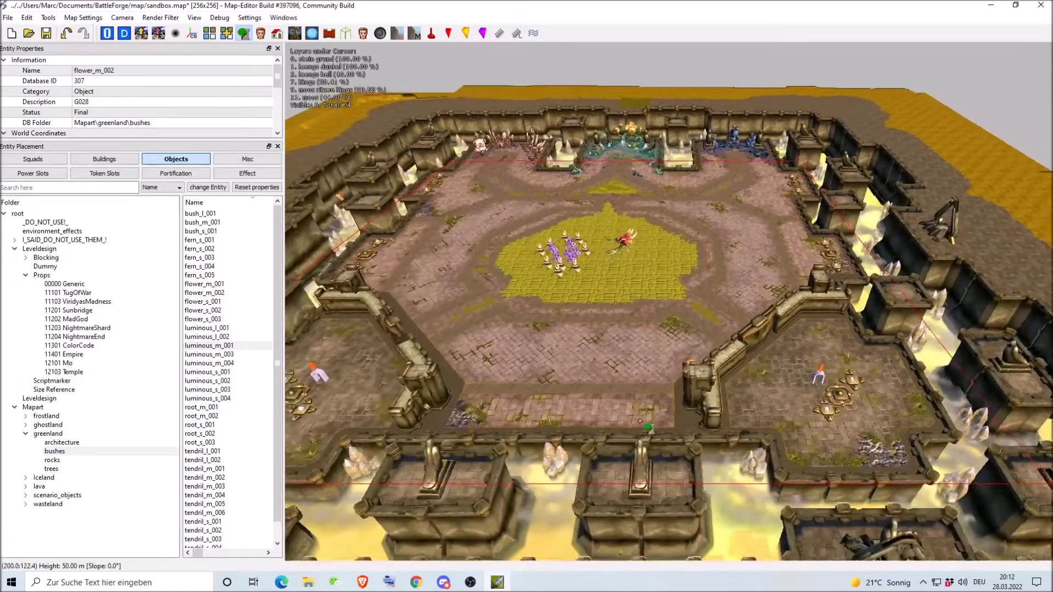
Box-select all the flowers placed on the yellow central area.
scroll(639, 421, "up", 1)
scroll(639, 420, "down", 2)
key("a")
scroll(637, 412, "up", 2)
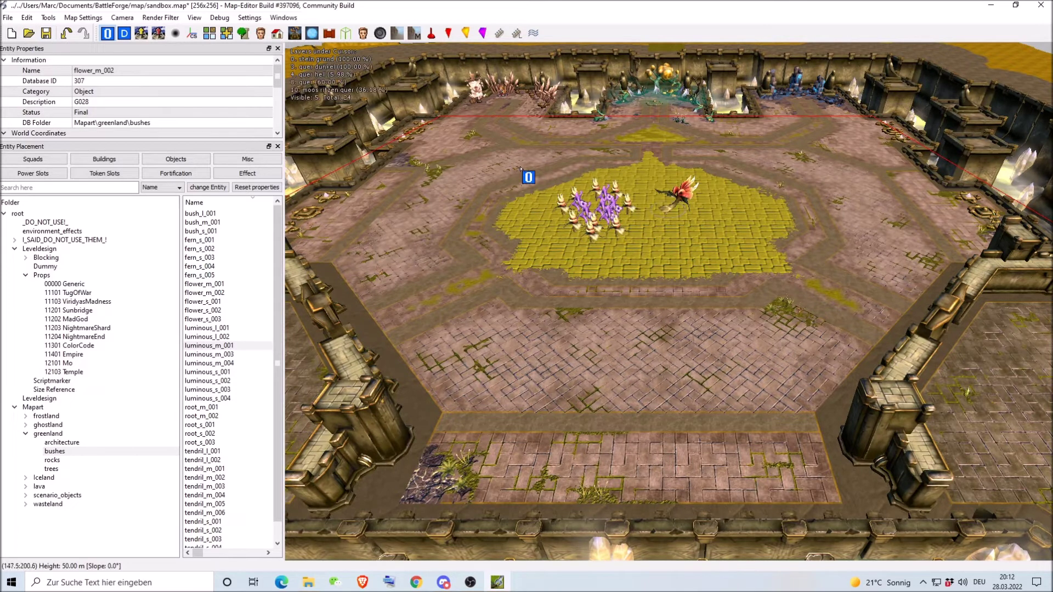
left_click_drag(477, 160, 752, 291)
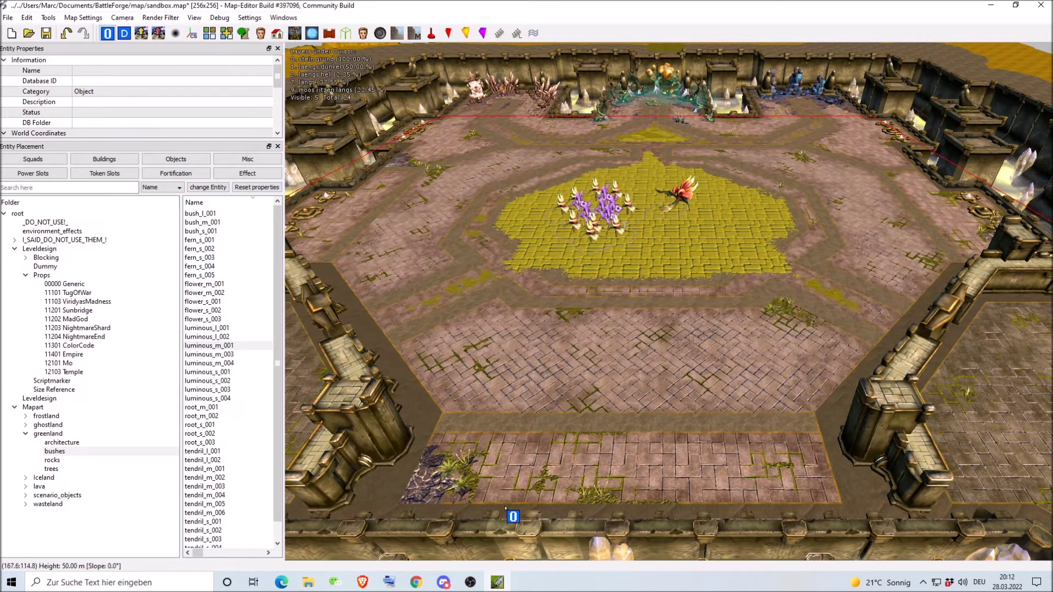